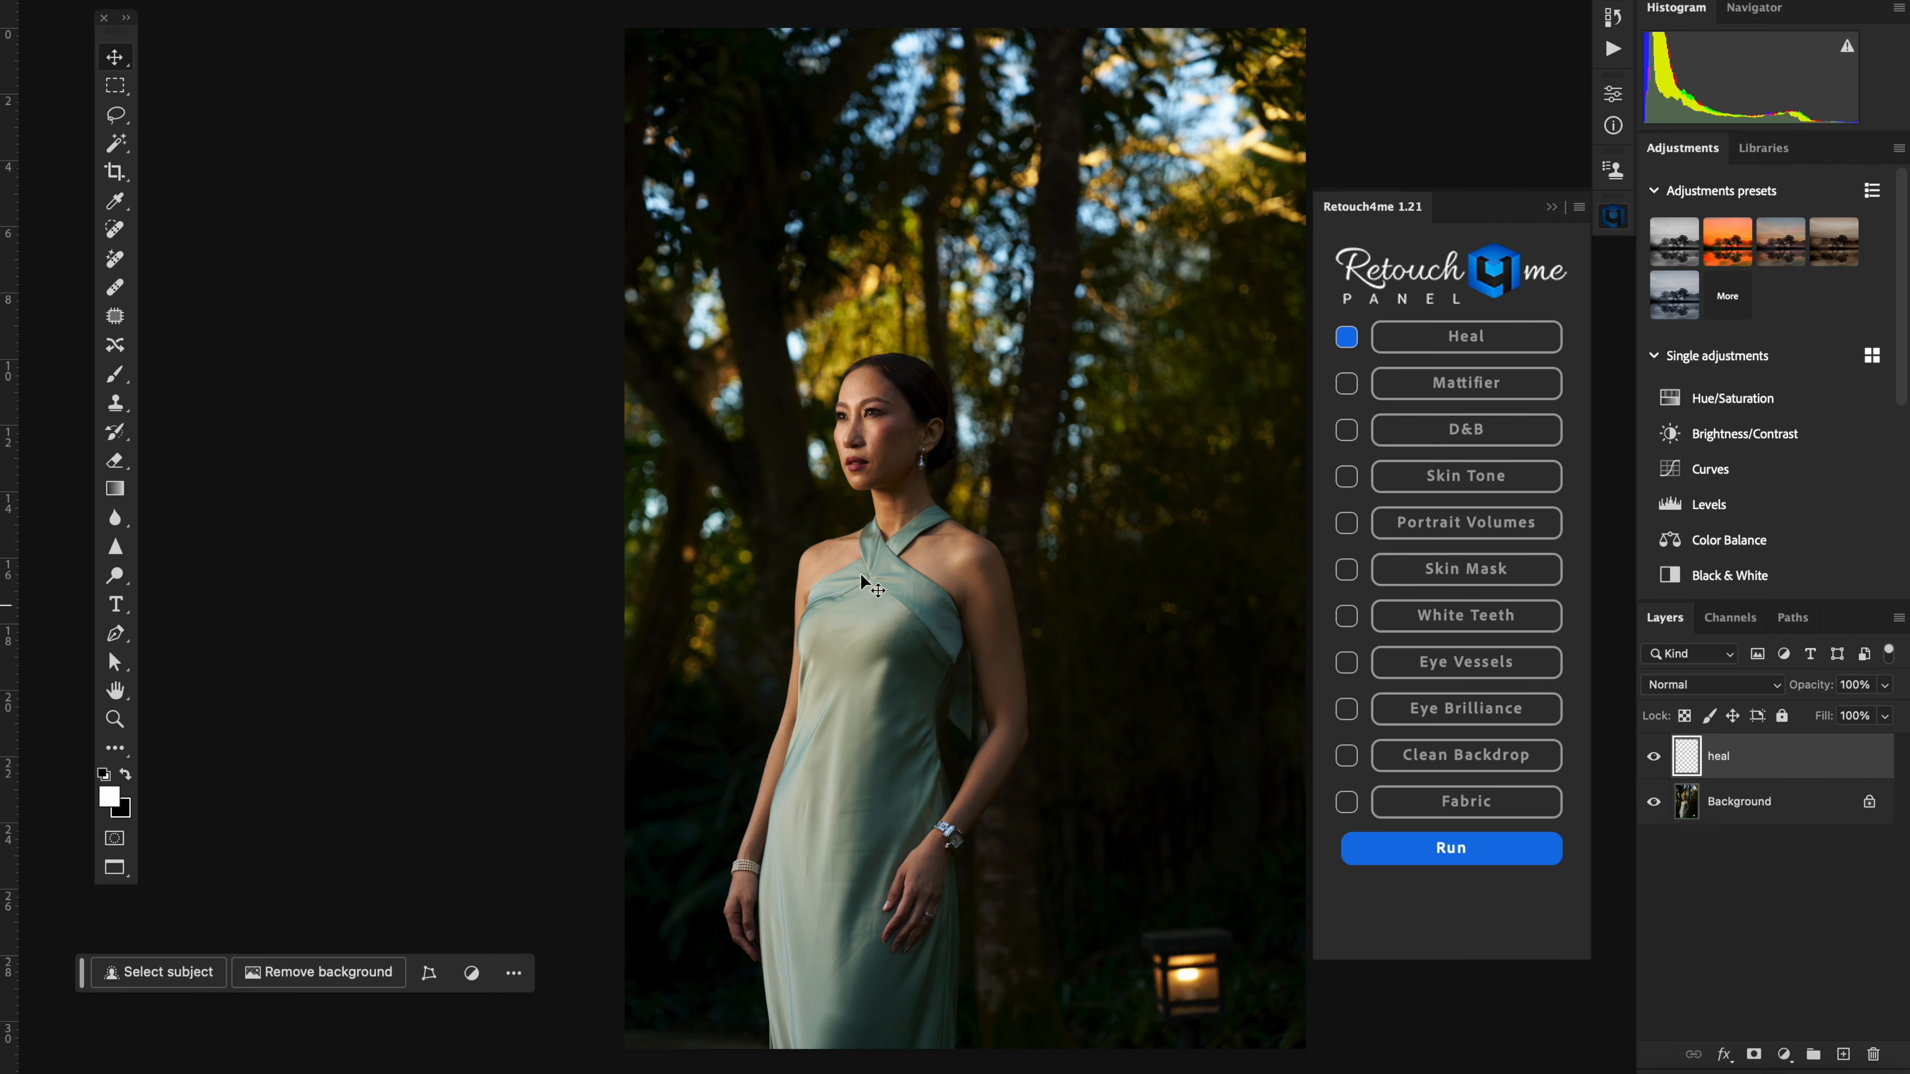
Step: Inspect the woman's face up close, comparing it with the heal layer hidden and shown
key(super+equal)
key(super+equal)
key(super+equal)
drag(661, 183, 743, 369)
key(super+equal)
key(super+equal)
drag(668, 287, 698, 320)
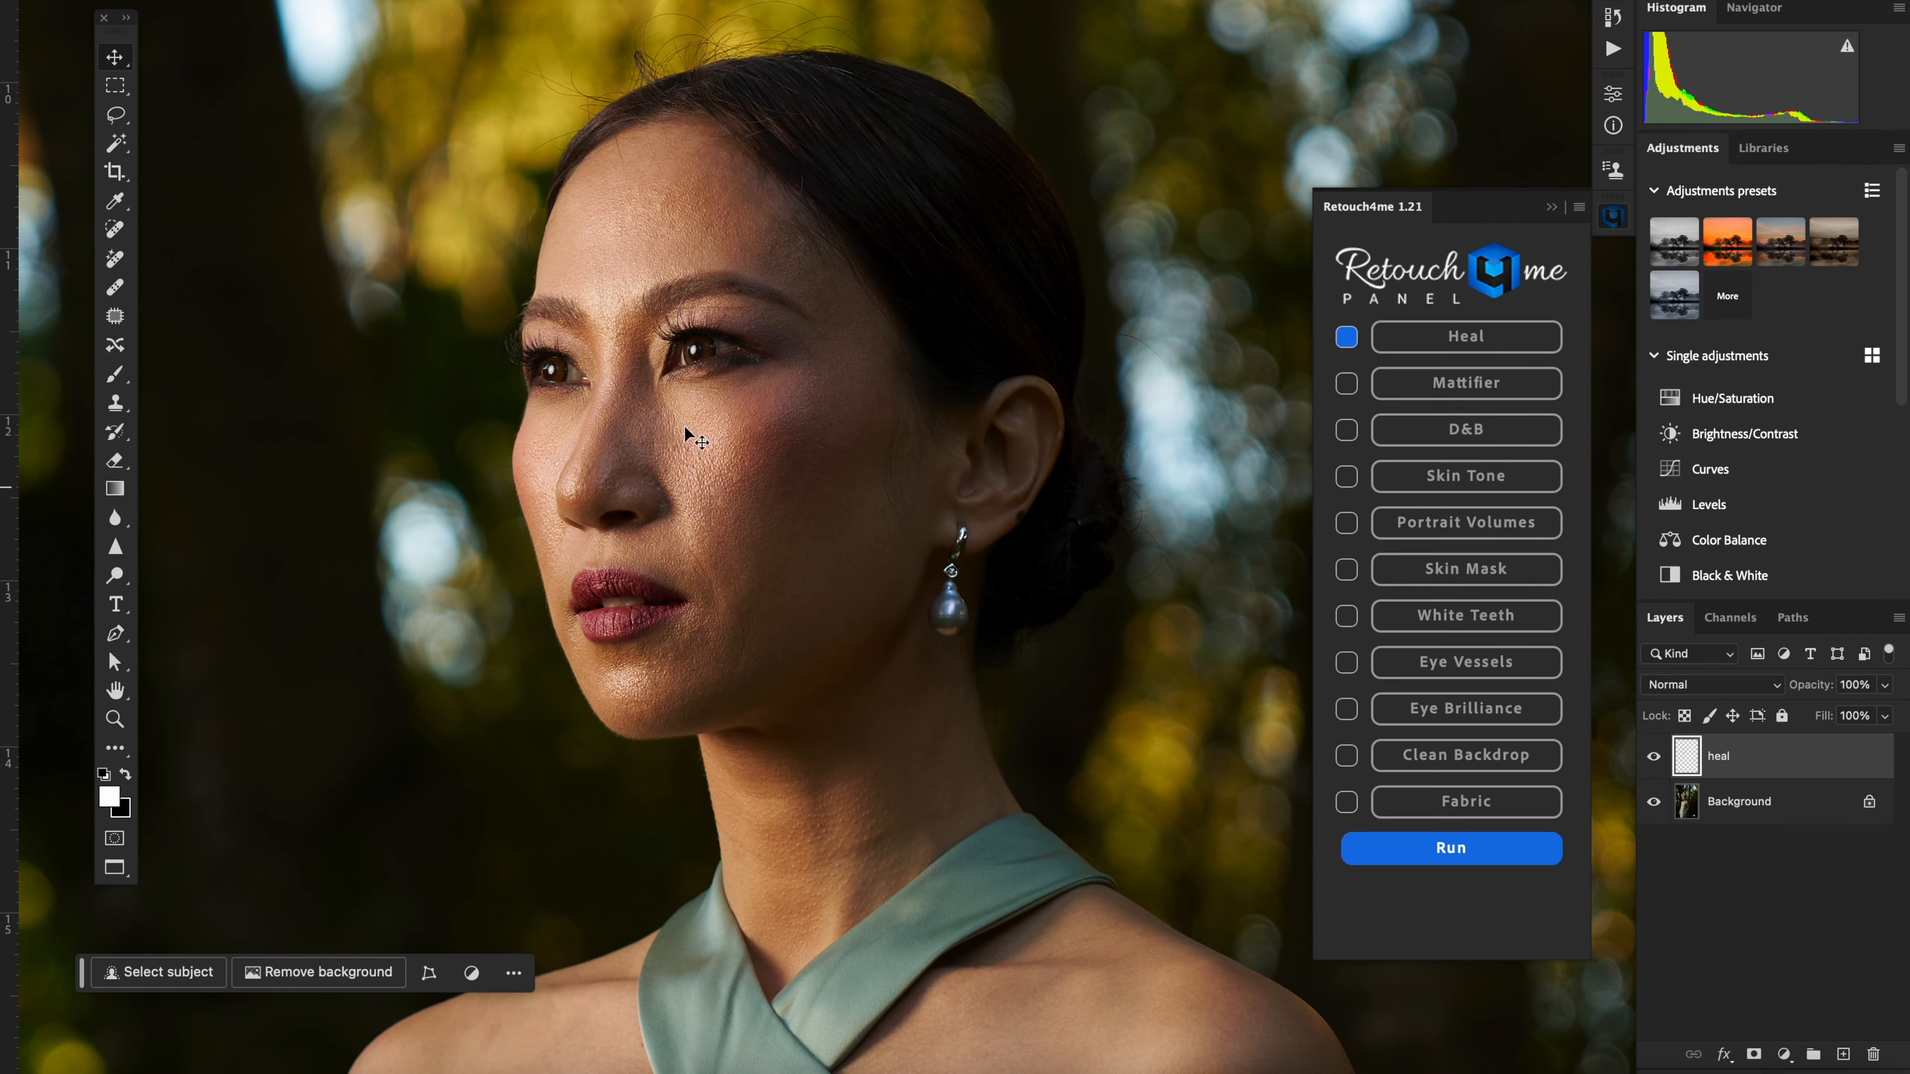
click(1654, 758)
click(1655, 758)
click(1654, 758)
click(1654, 758)
click(1654, 758)
click(1655, 758)
click(1653, 760)
click(1653, 760)
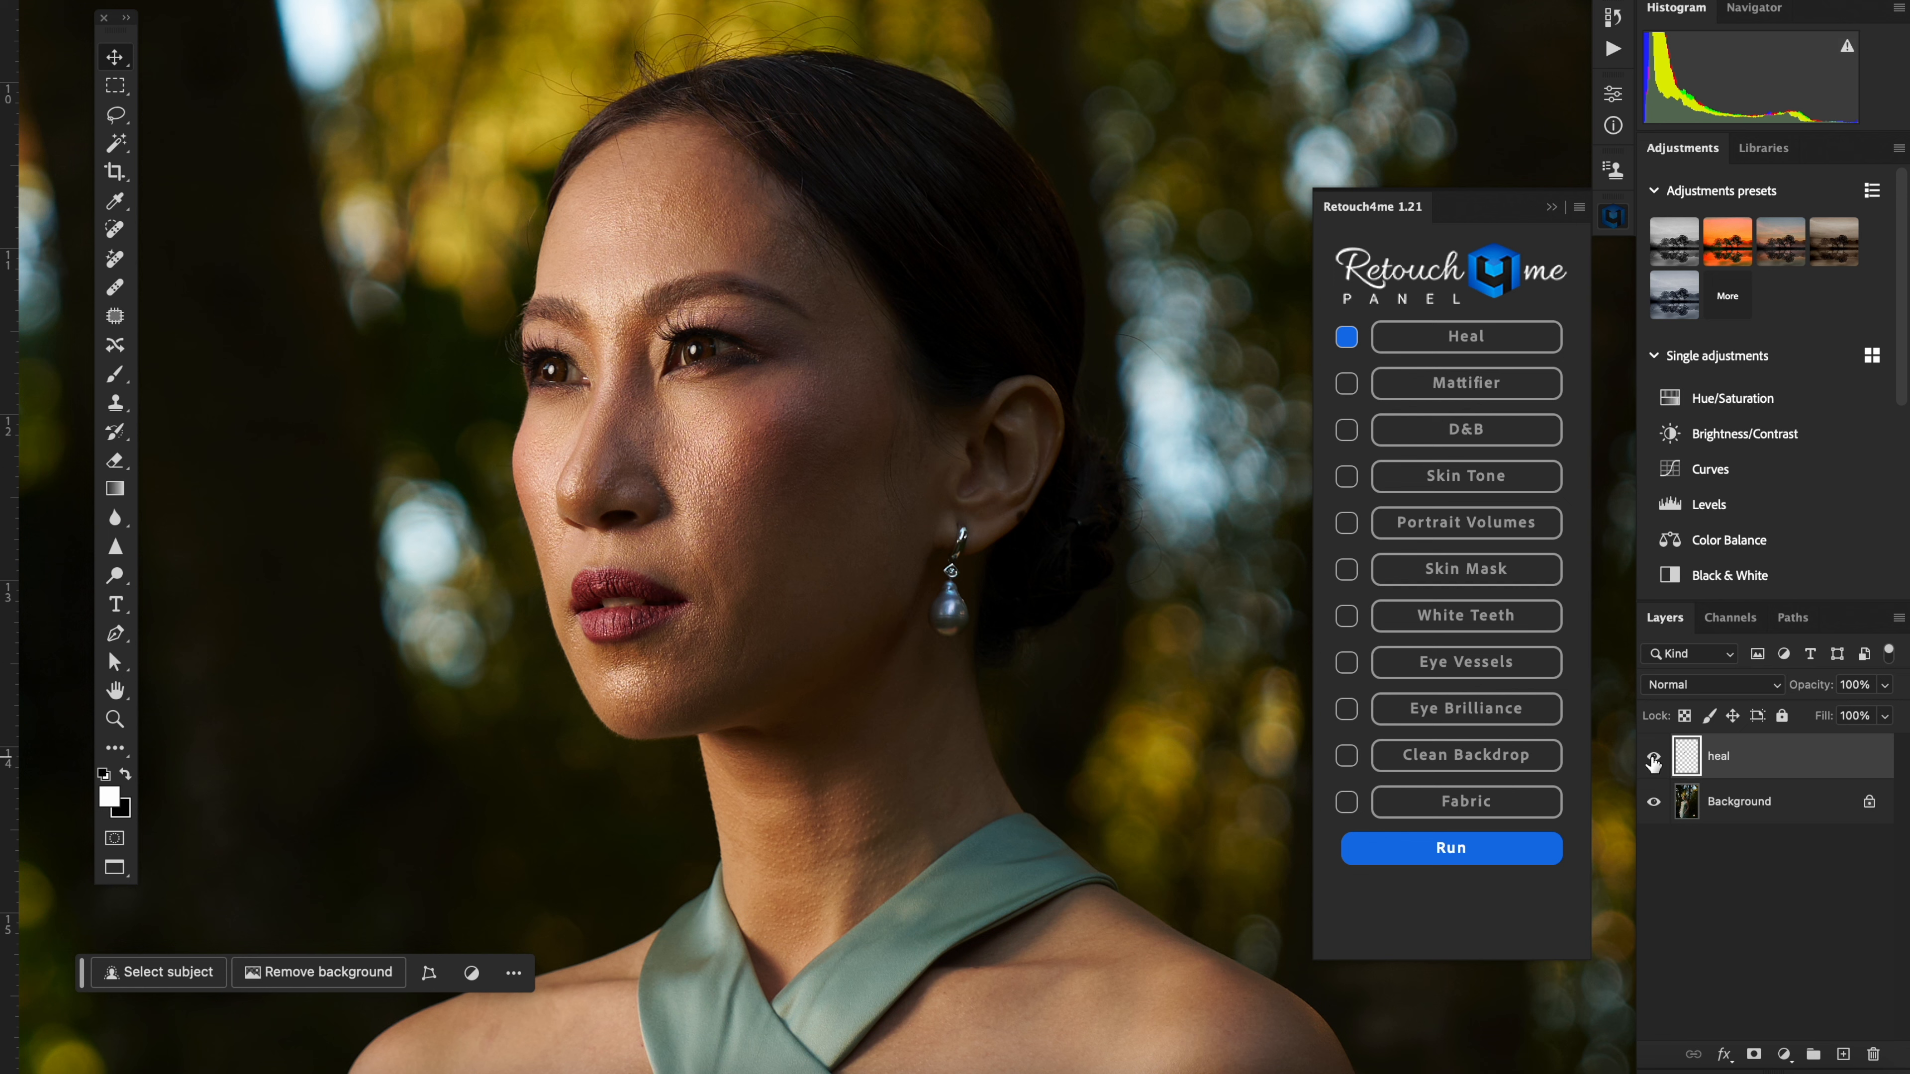
Step: Run only the Mattifier retouch on the Background layer, with Heal switched off
click(1771, 803)
click(1345, 336)
click(1346, 385)
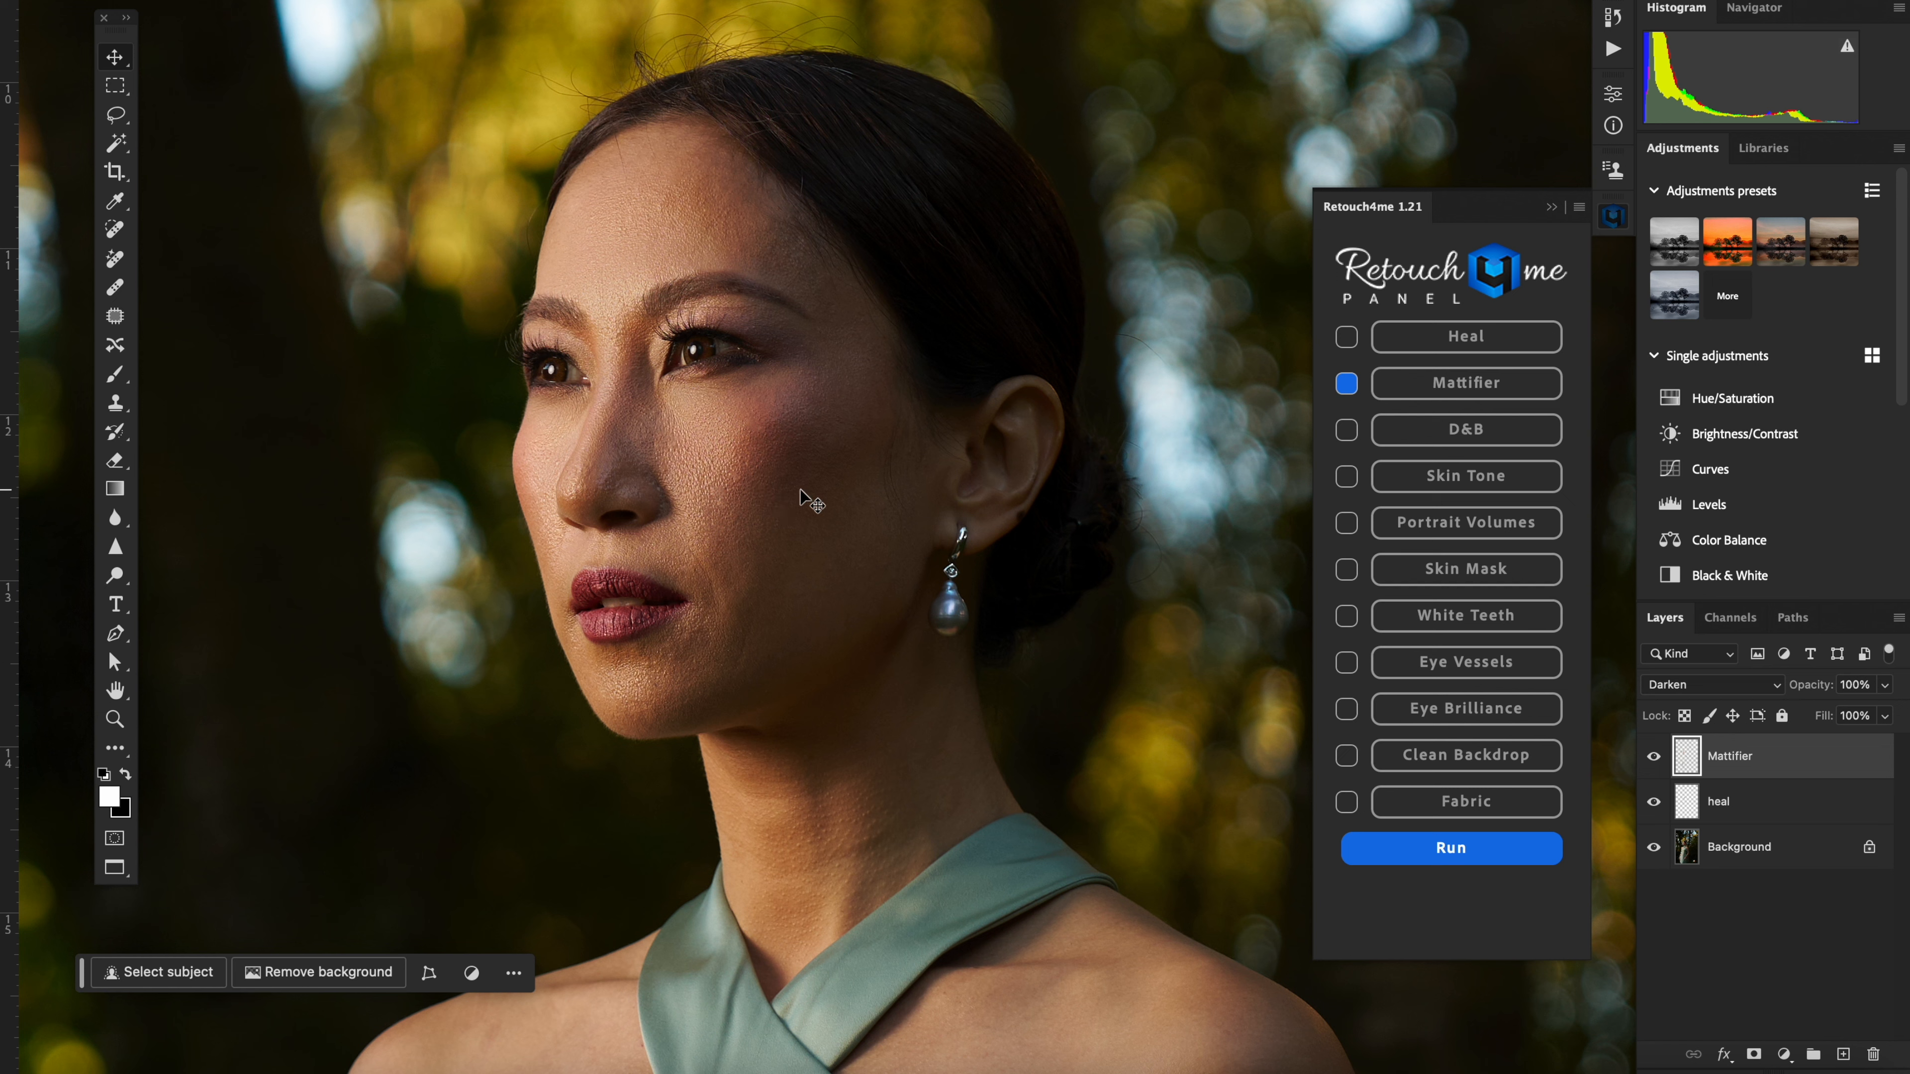
Step: Compare the shine on the face with the Mattifier layer hidden and shown
click(1653, 756)
click(1653, 756)
click(1653, 756)
click(1653, 756)
click(1657, 759)
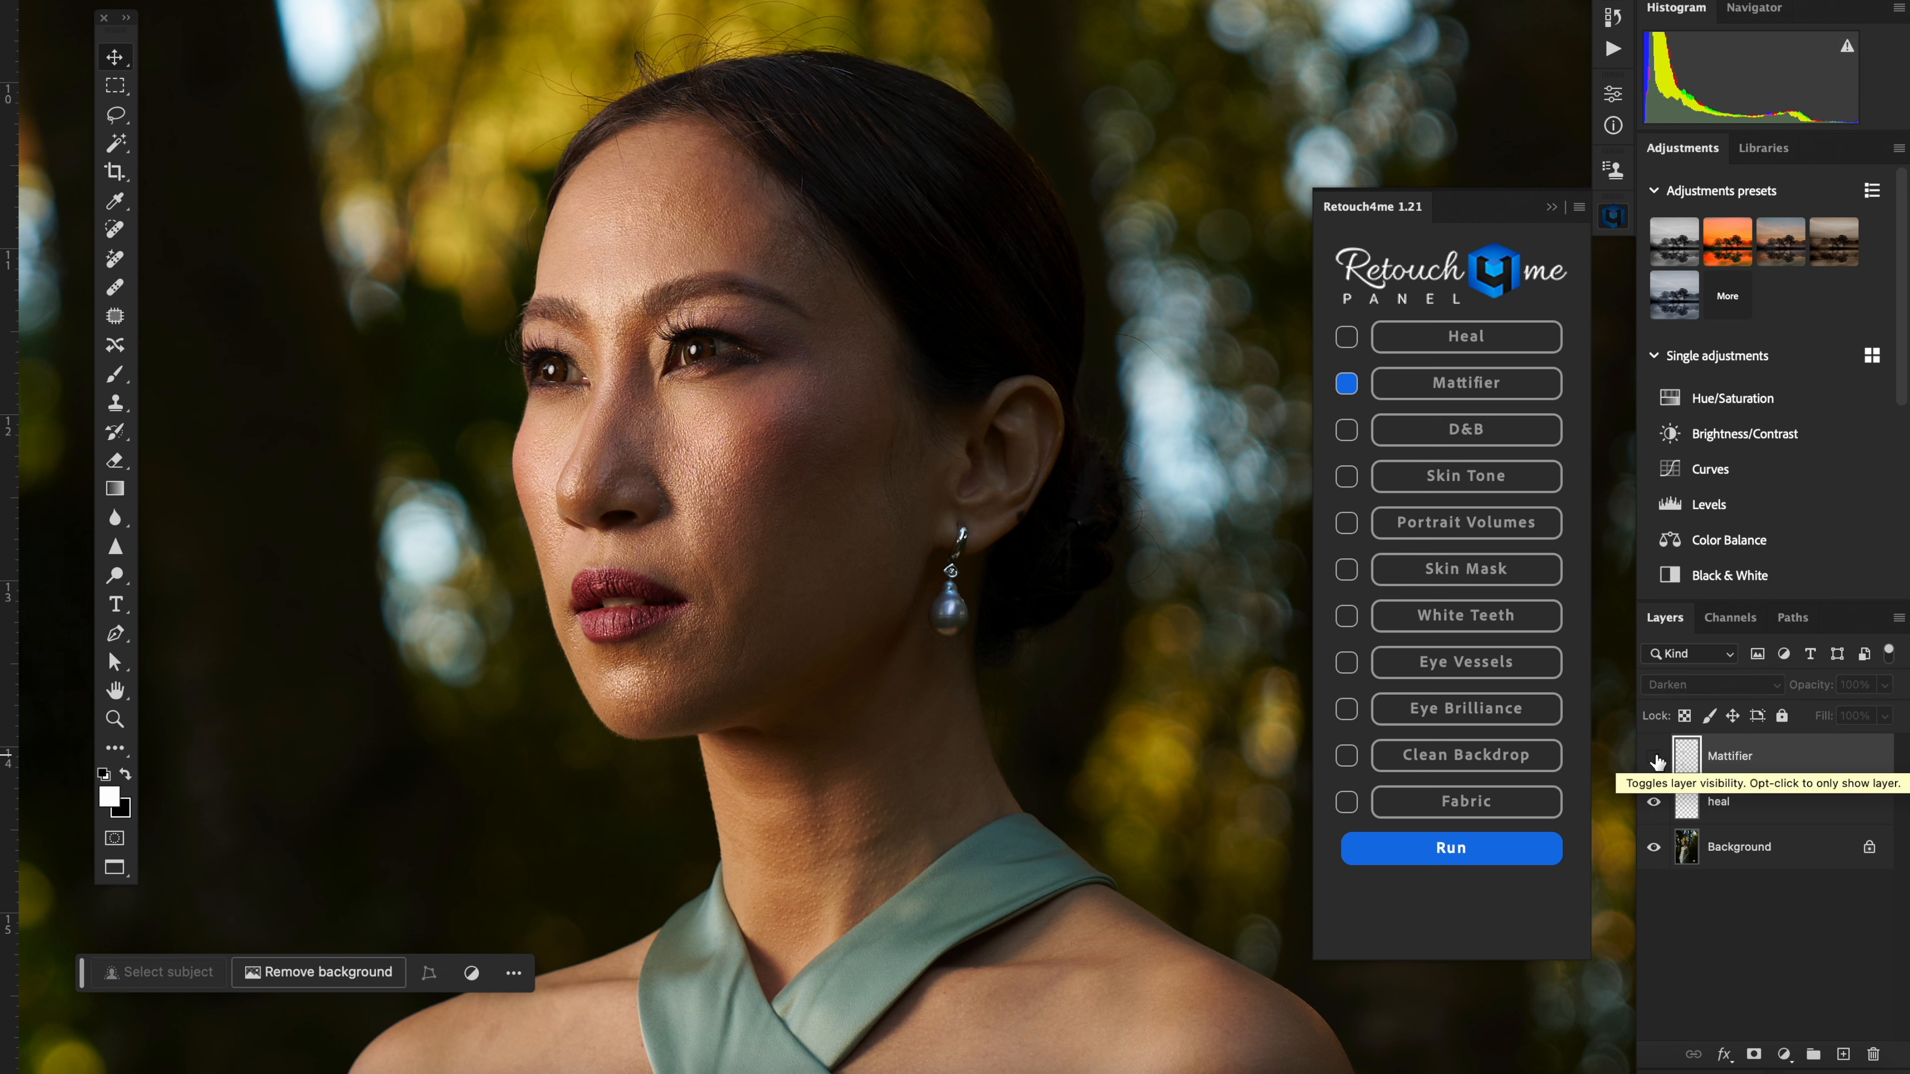
click(1654, 758)
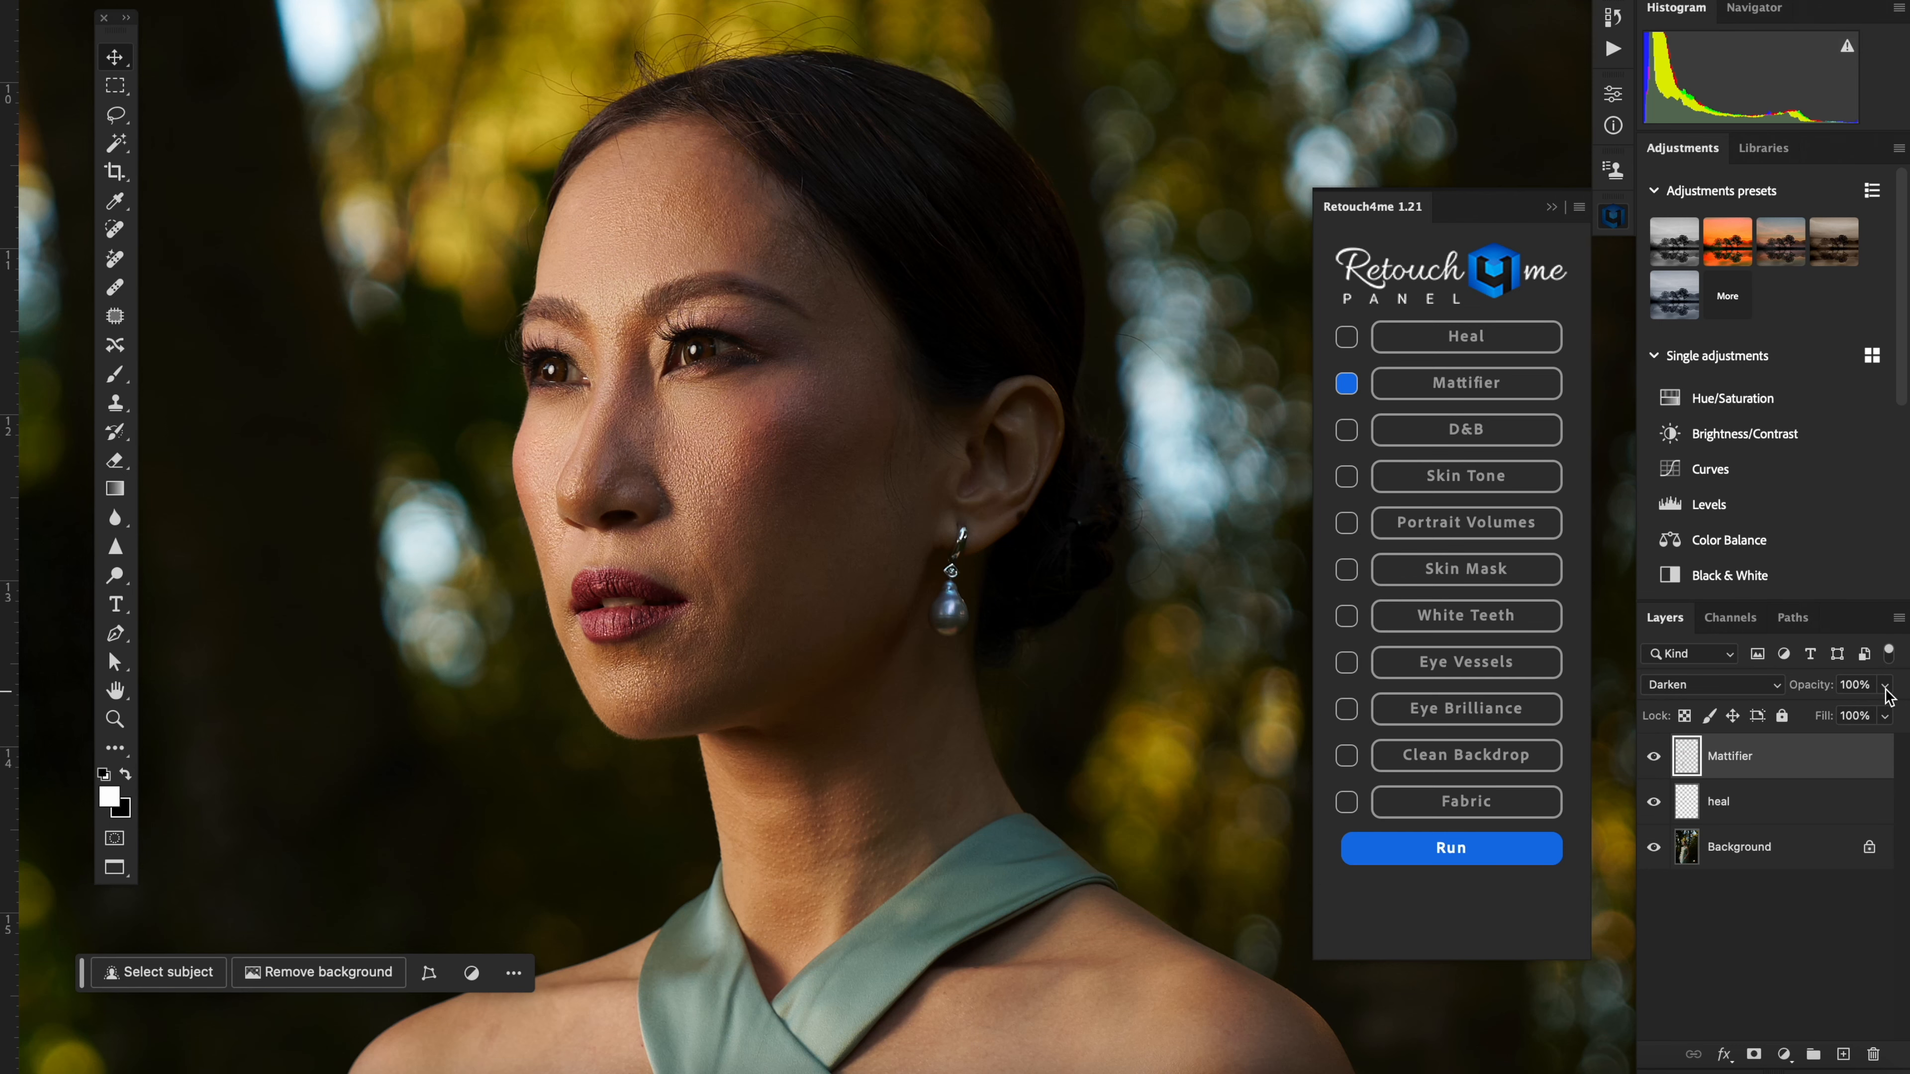
Step: Reduce the Mattifier layer's opacity to 53% and check the skin with the layer hidden and shown
click(1887, 686)
mouse_move(1859, 714)
mouse_down()
mouse_move(1824, 715)
mouse_move(1839, 716)
mouse_up()
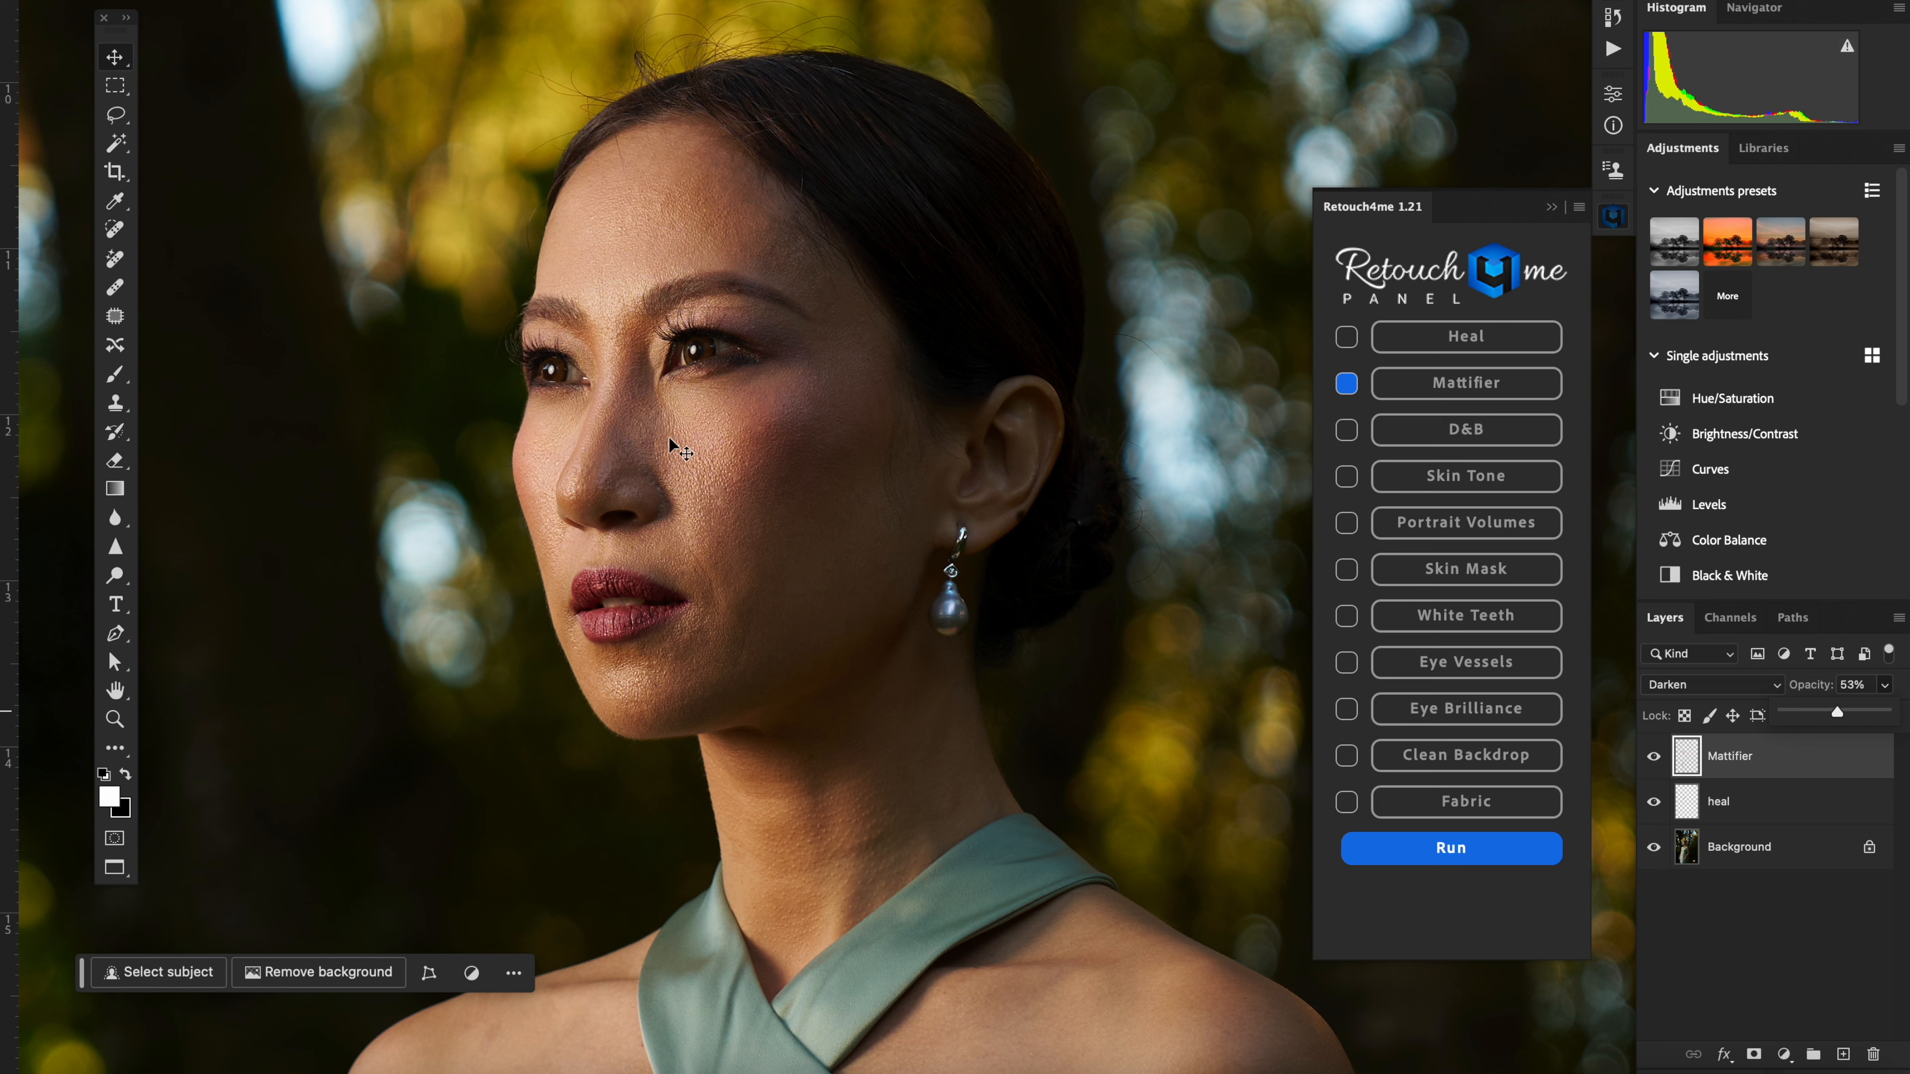
click(1651, 756)
click(1651, 756)
click(1651, 756)
click(1651, 756)
click(1651, 756)
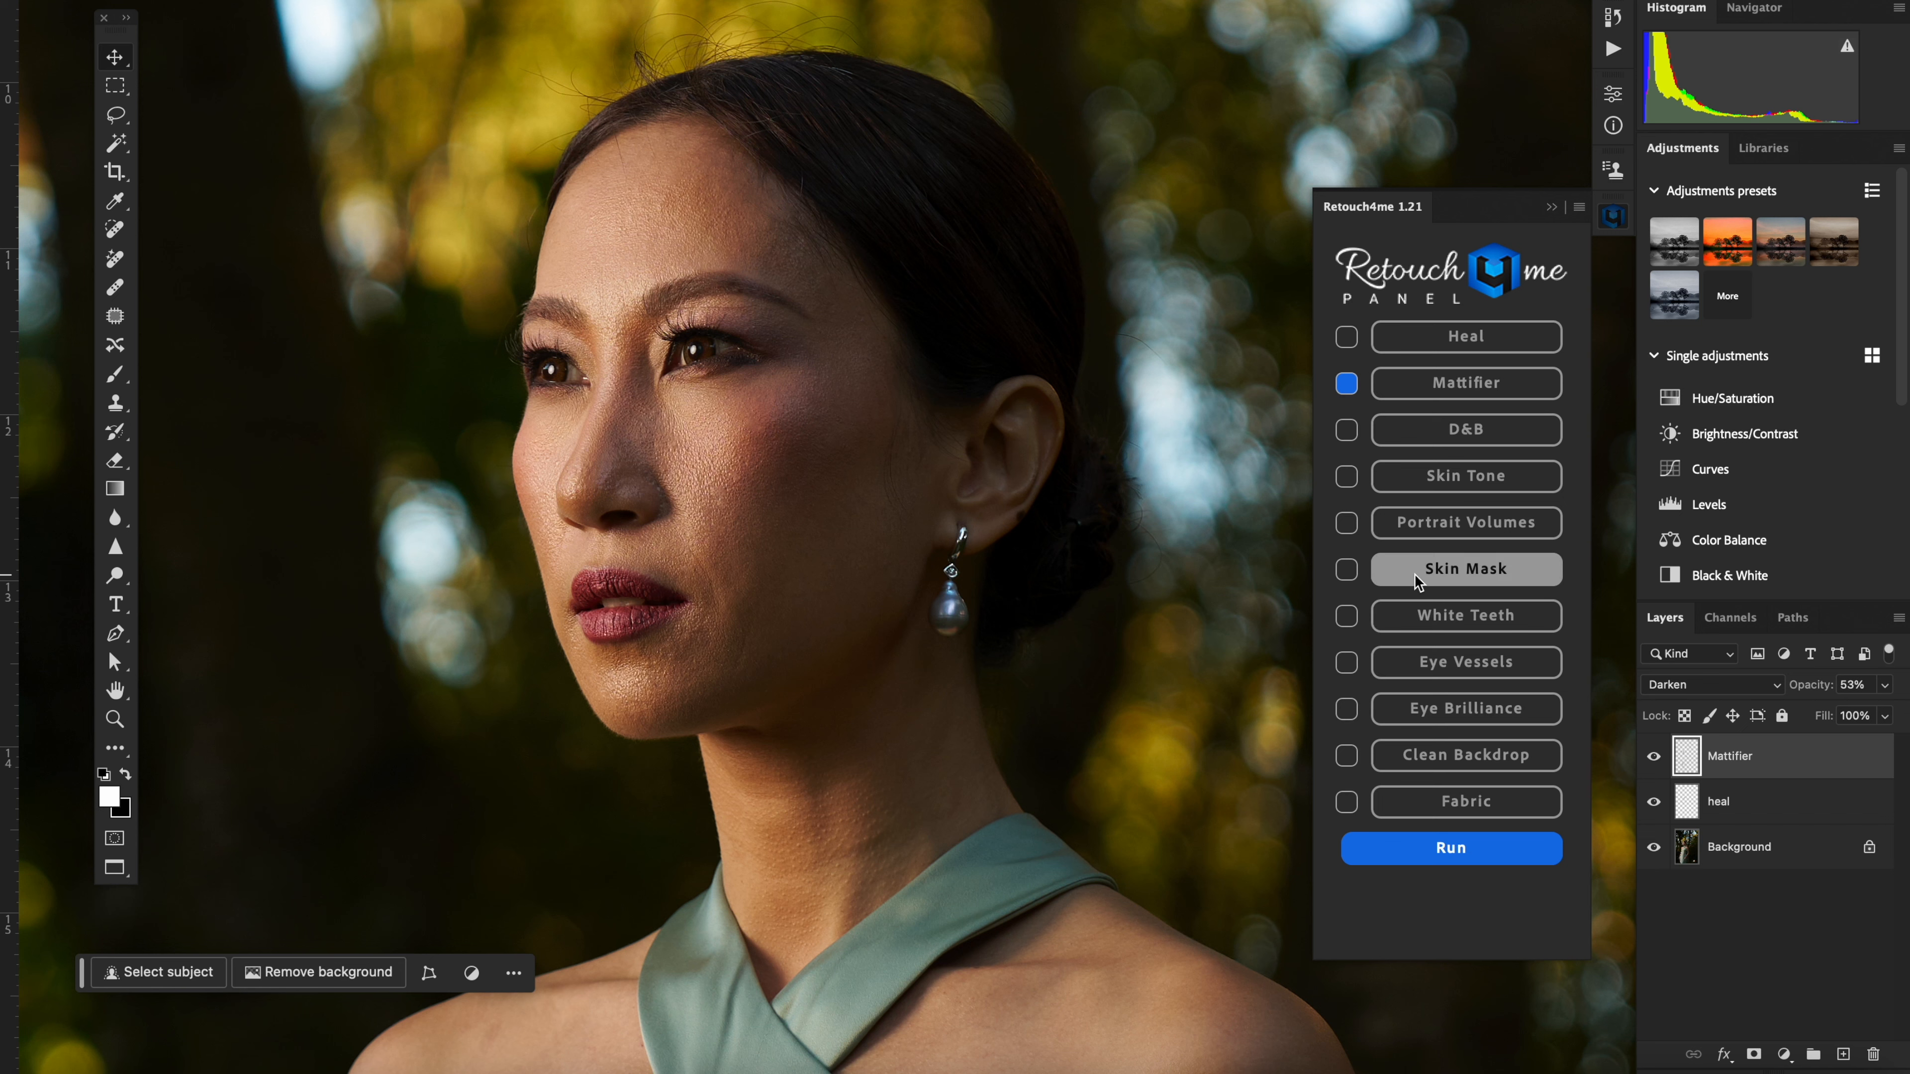
Step: Run only the D&B retouch on the Background layer, with Mattifier switched off
click(1347, 385)
click(1739, 846)
click(1346, 430)
click(1451, 848)
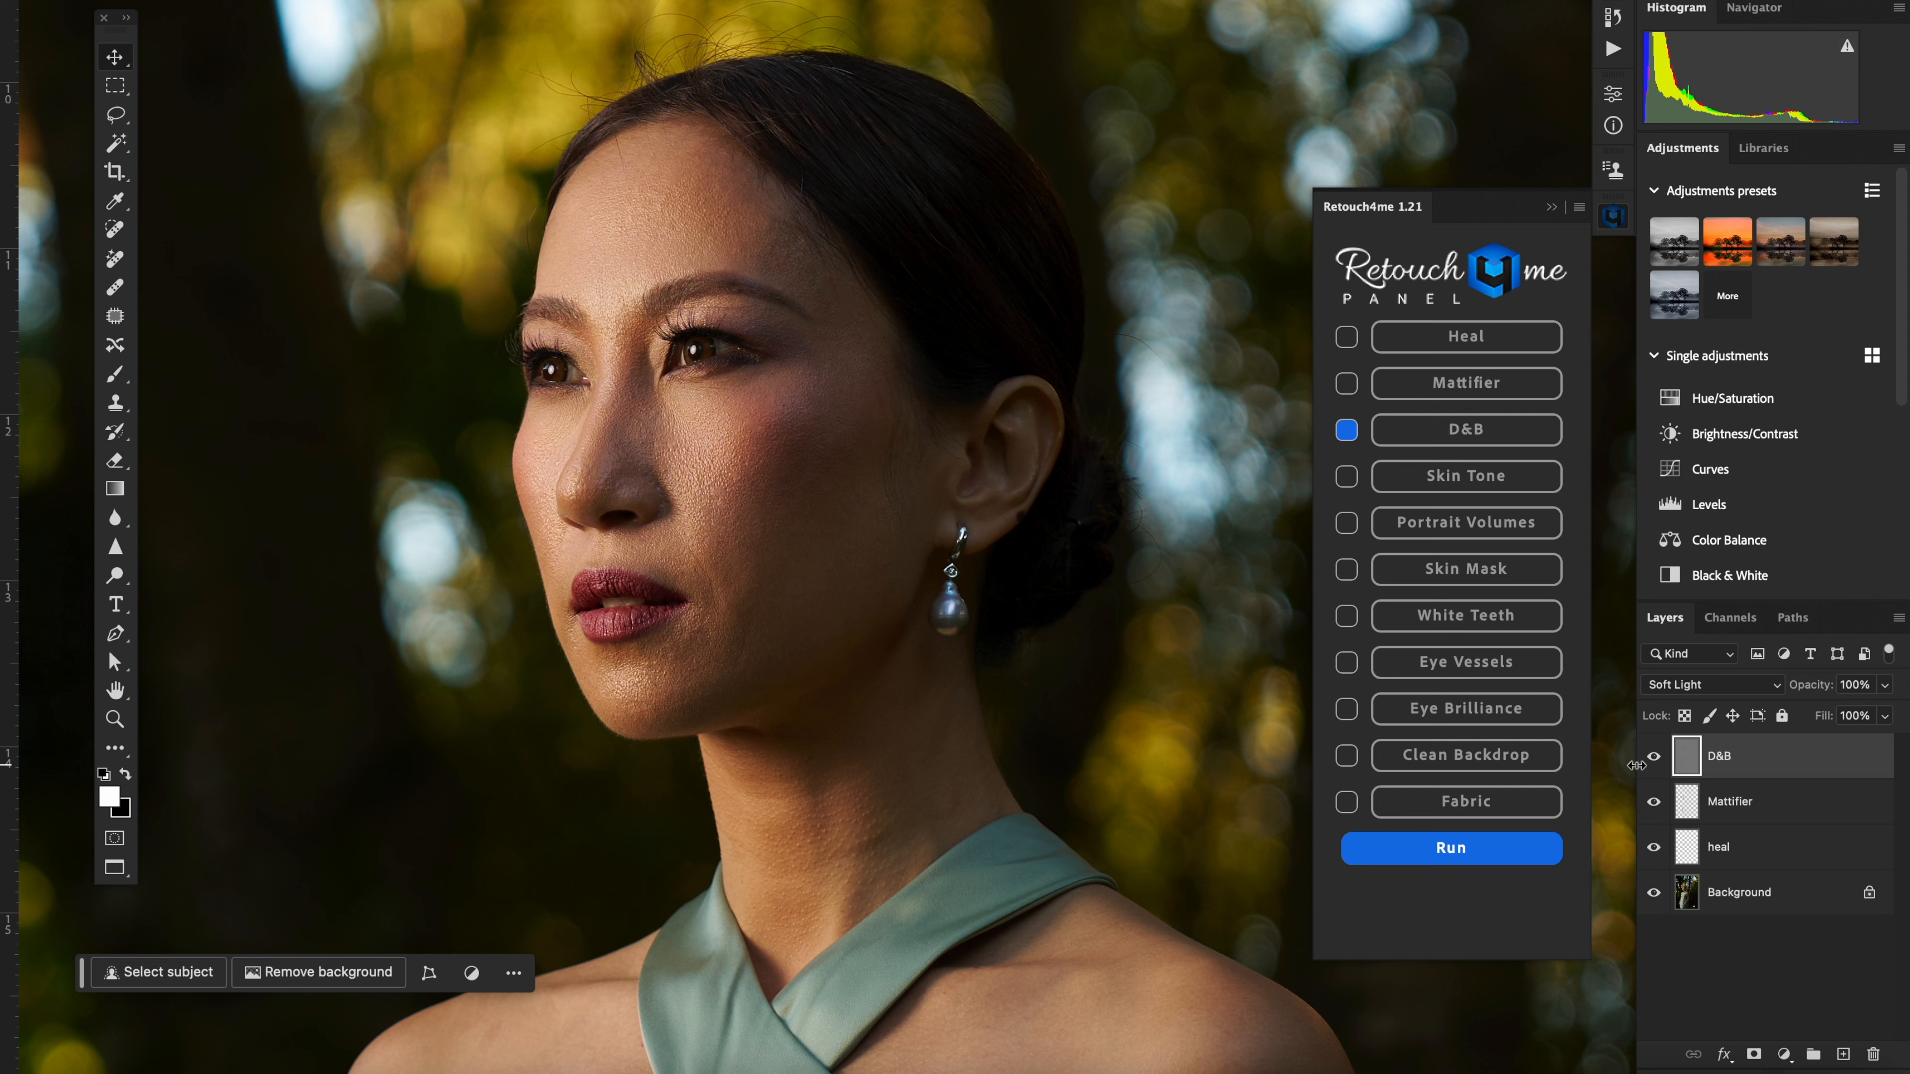
Step: Compare the portrait with the D&B layer hidden and shown, both close up and from farther away
click(1654, 757)
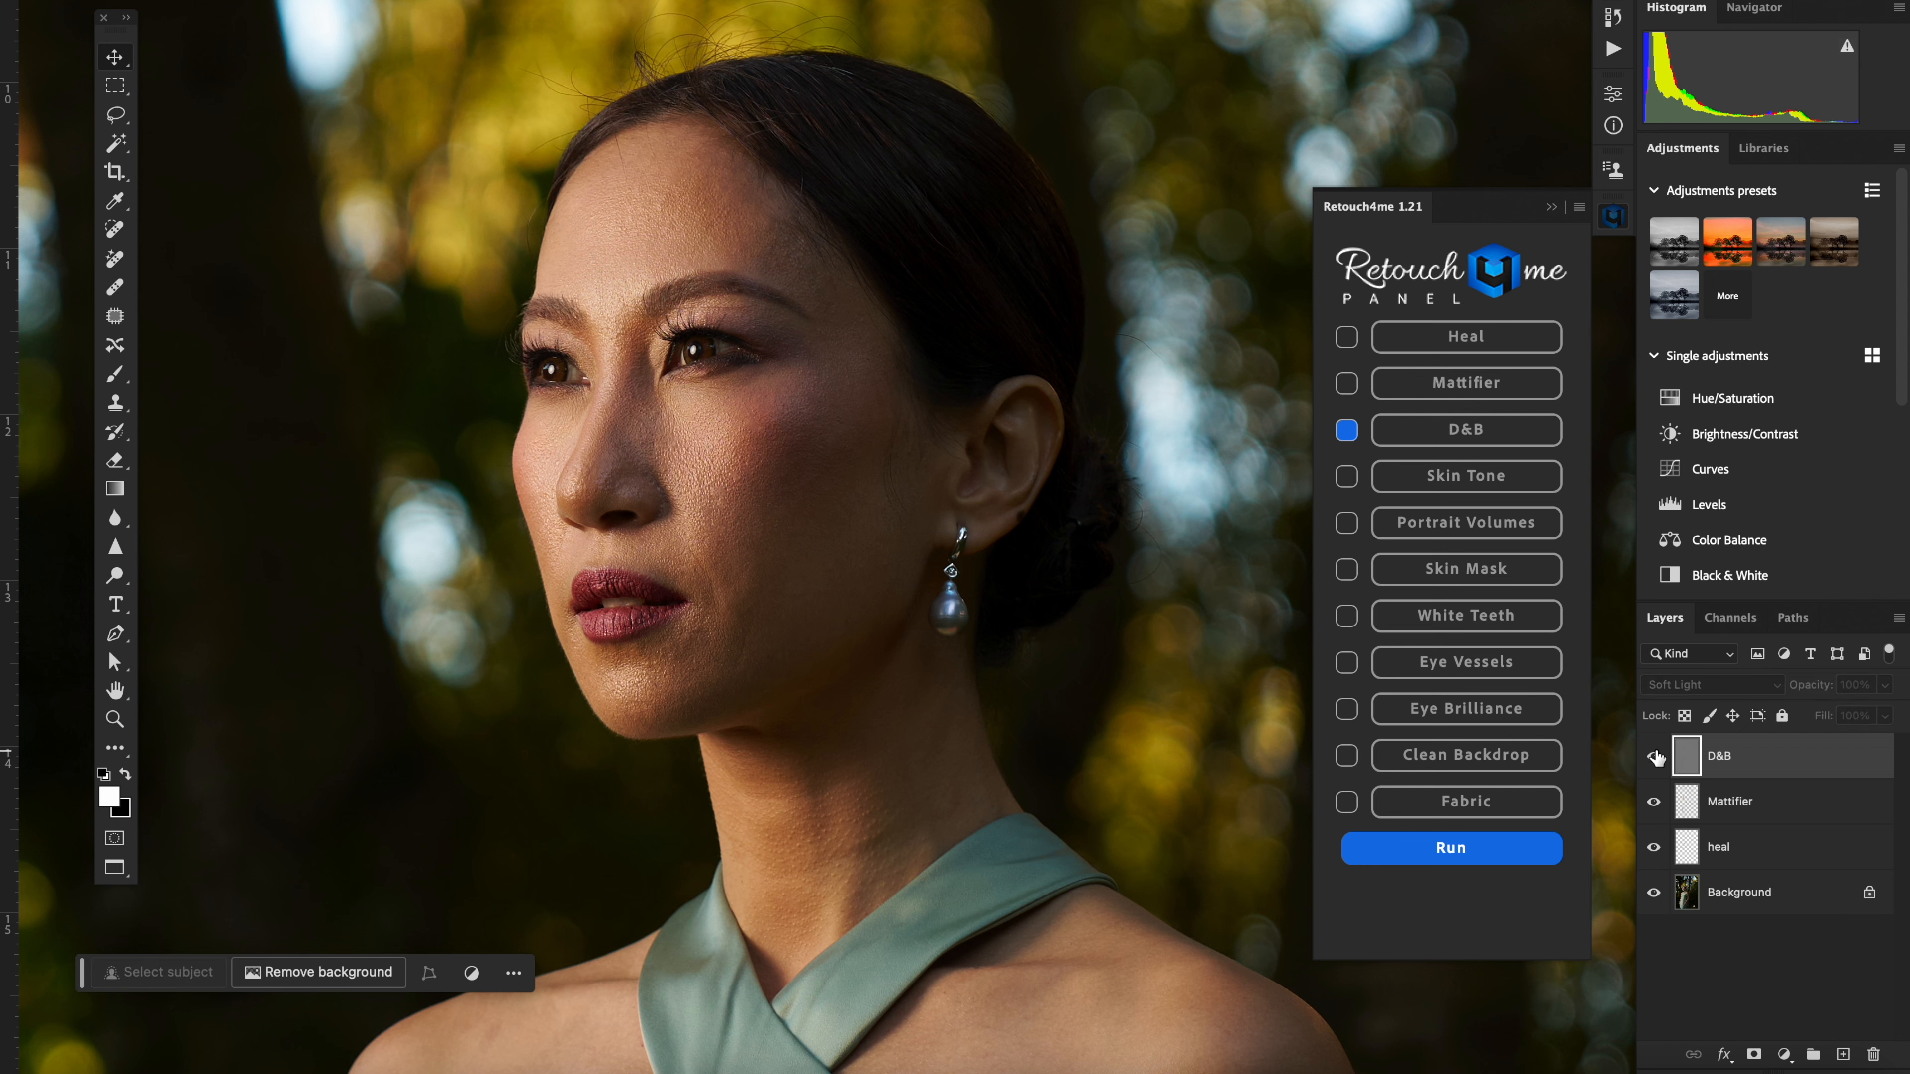
click(1657, 757)
key(super+minus)
key(super+minus)
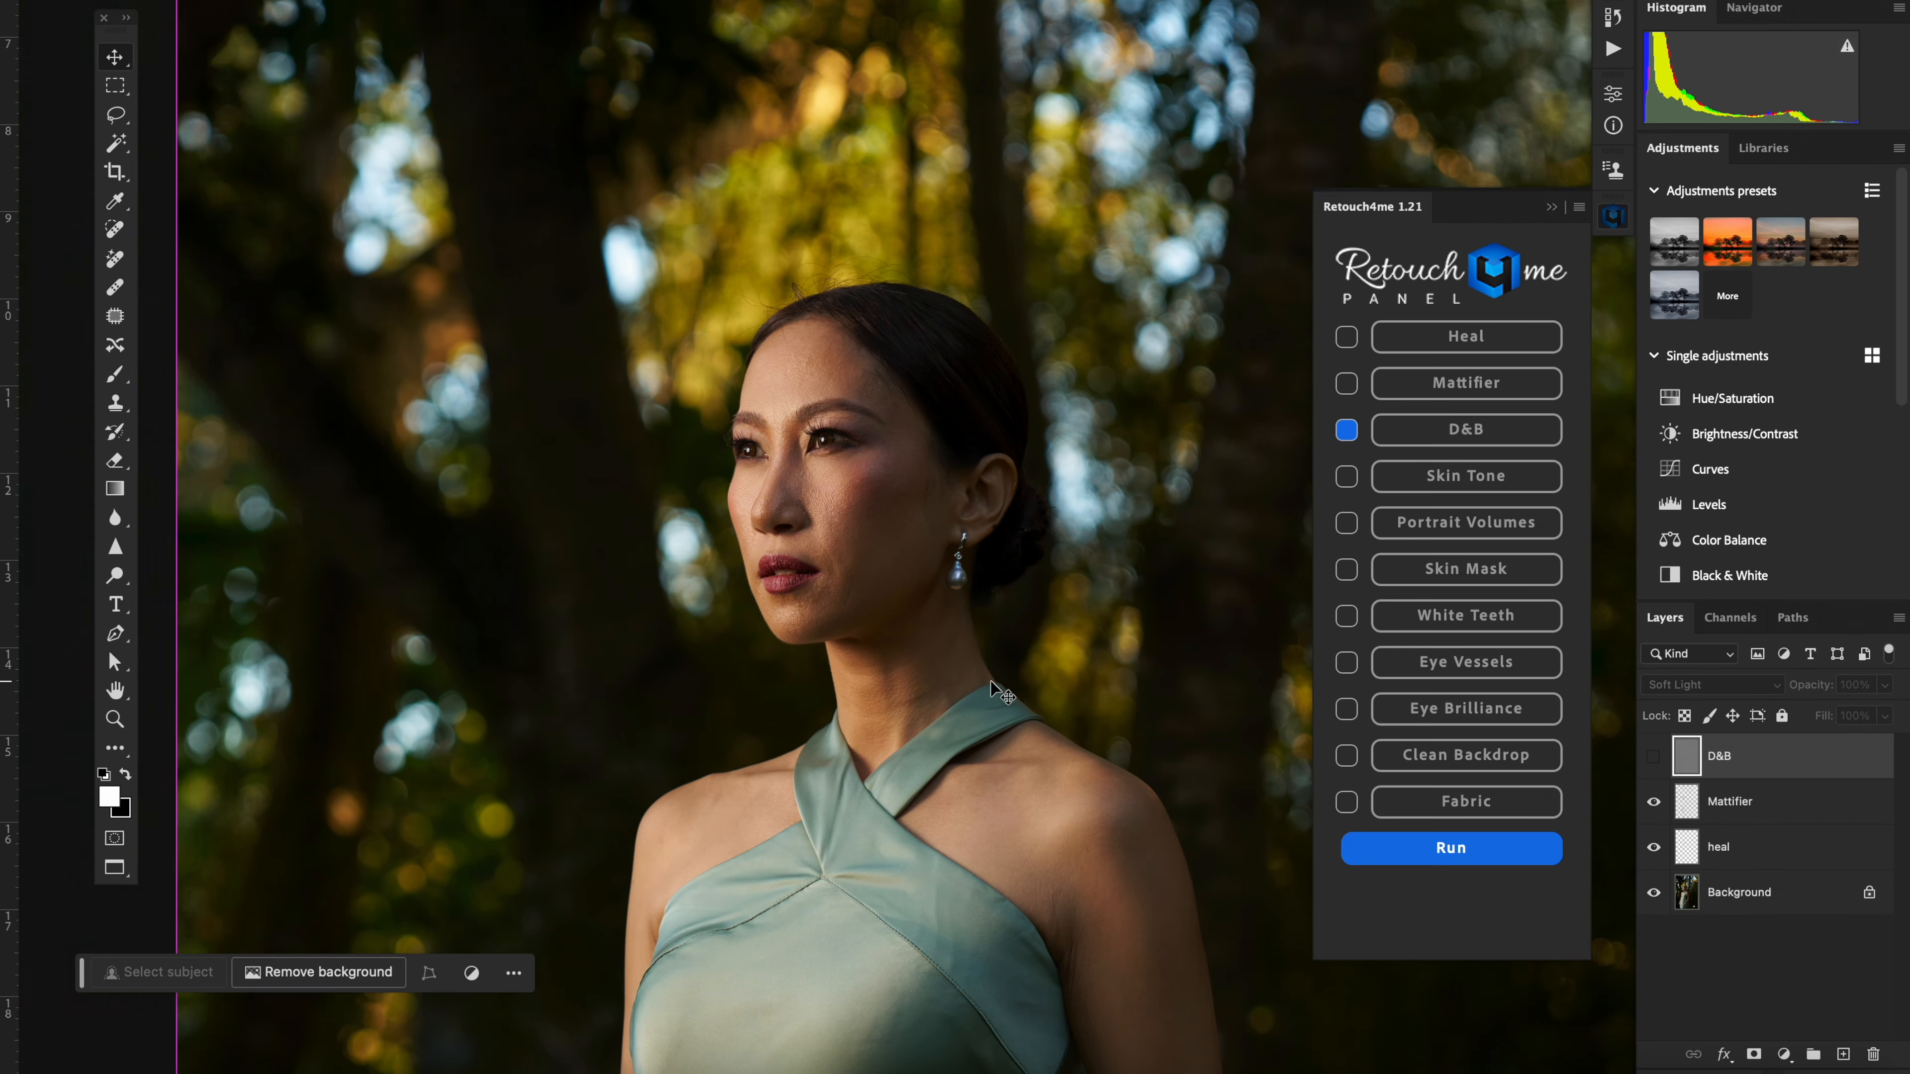
click(1656, 758)
click(1657, 758)
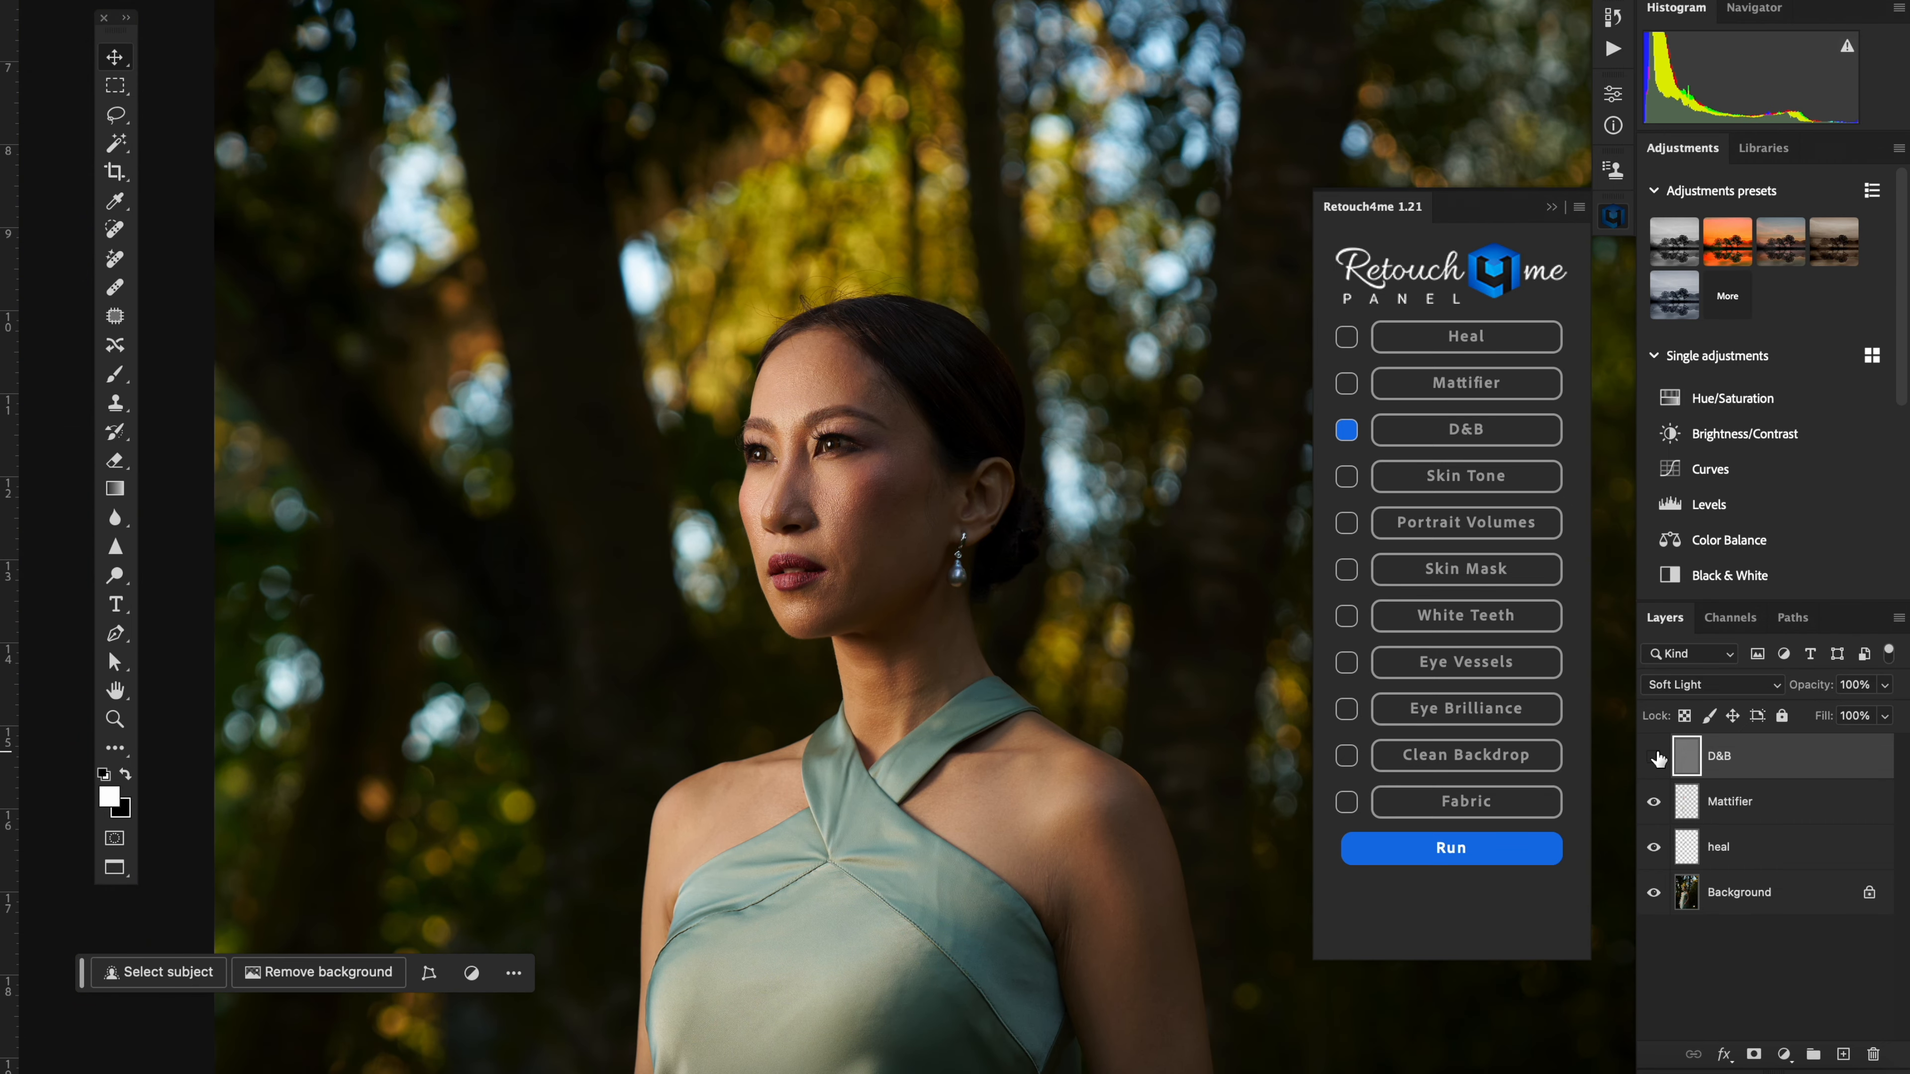
click(1658, 759)
click(1658, 759)
click(1658, 758)
Step: Run only the Portrait Volumes retouch on the Background layer and compare the face with its layer hidden and shown
click(1347, 525)
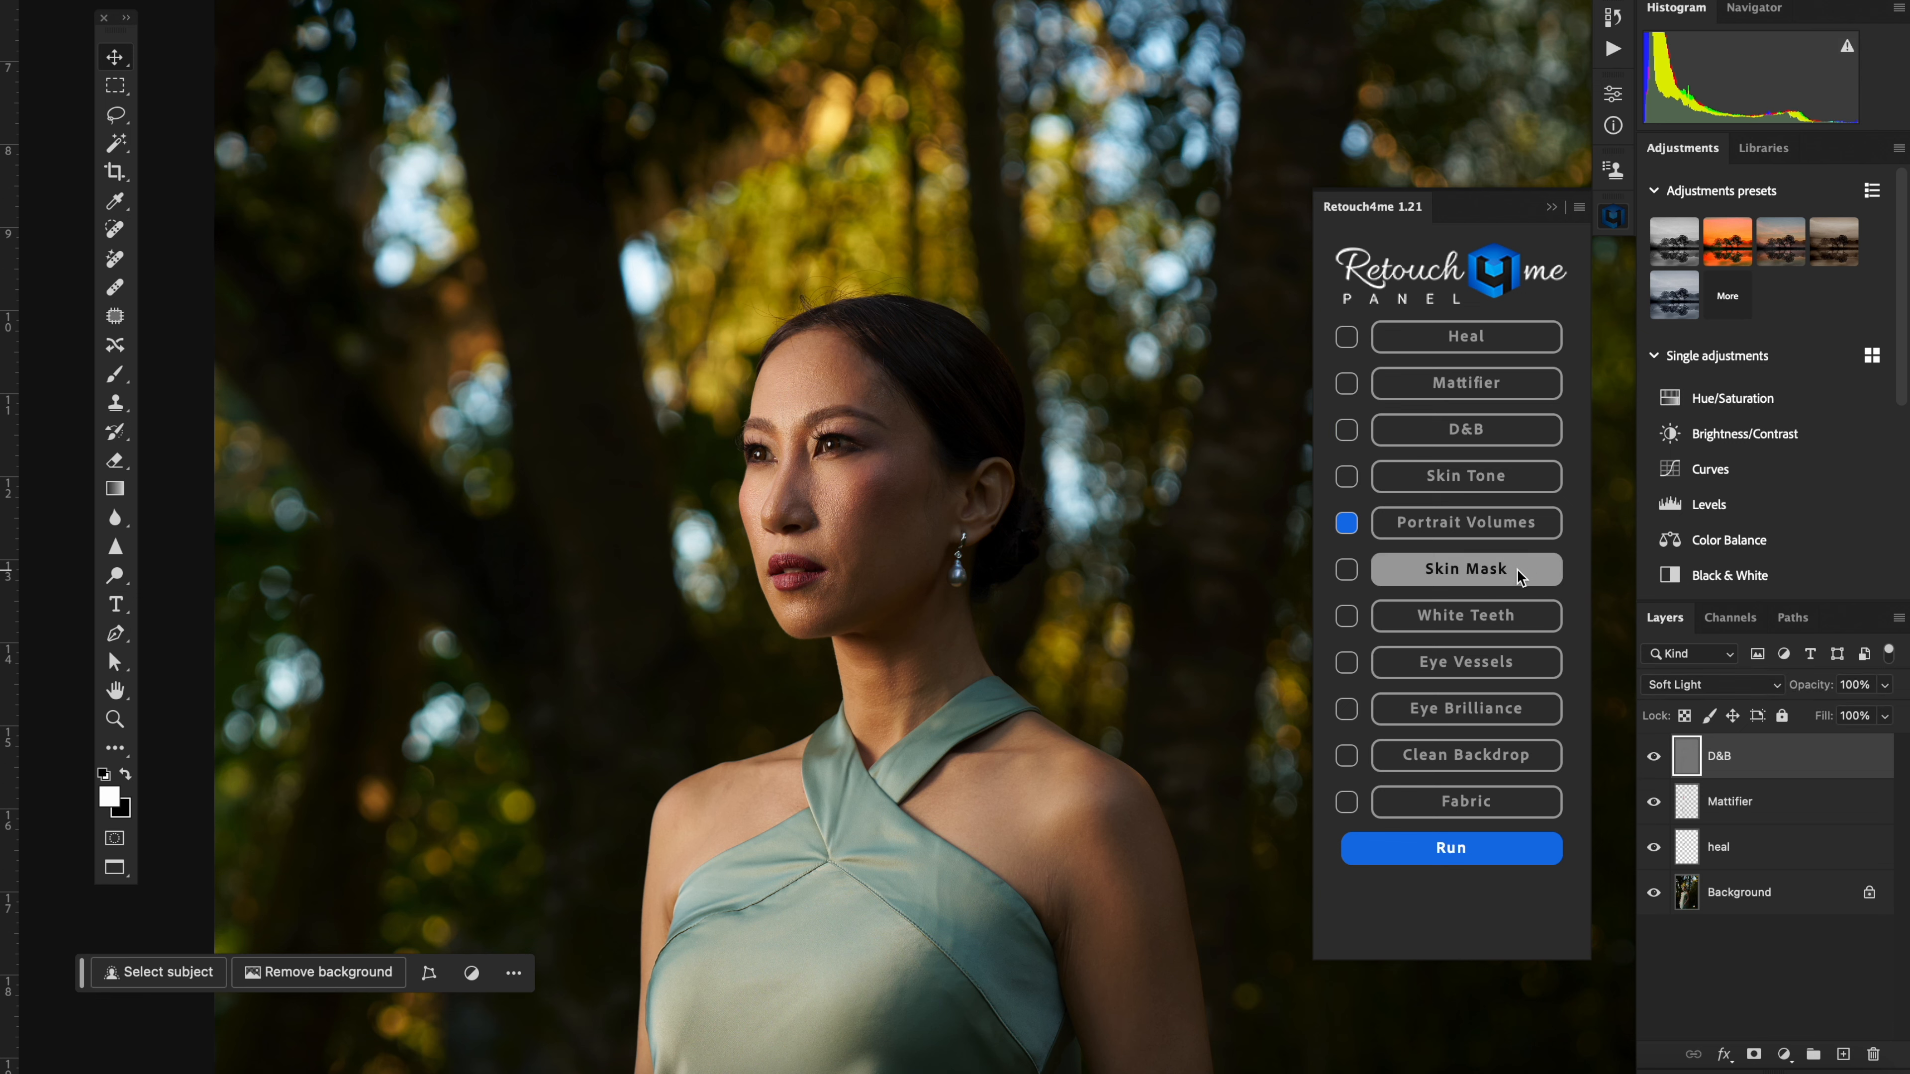
click(1744, 895)
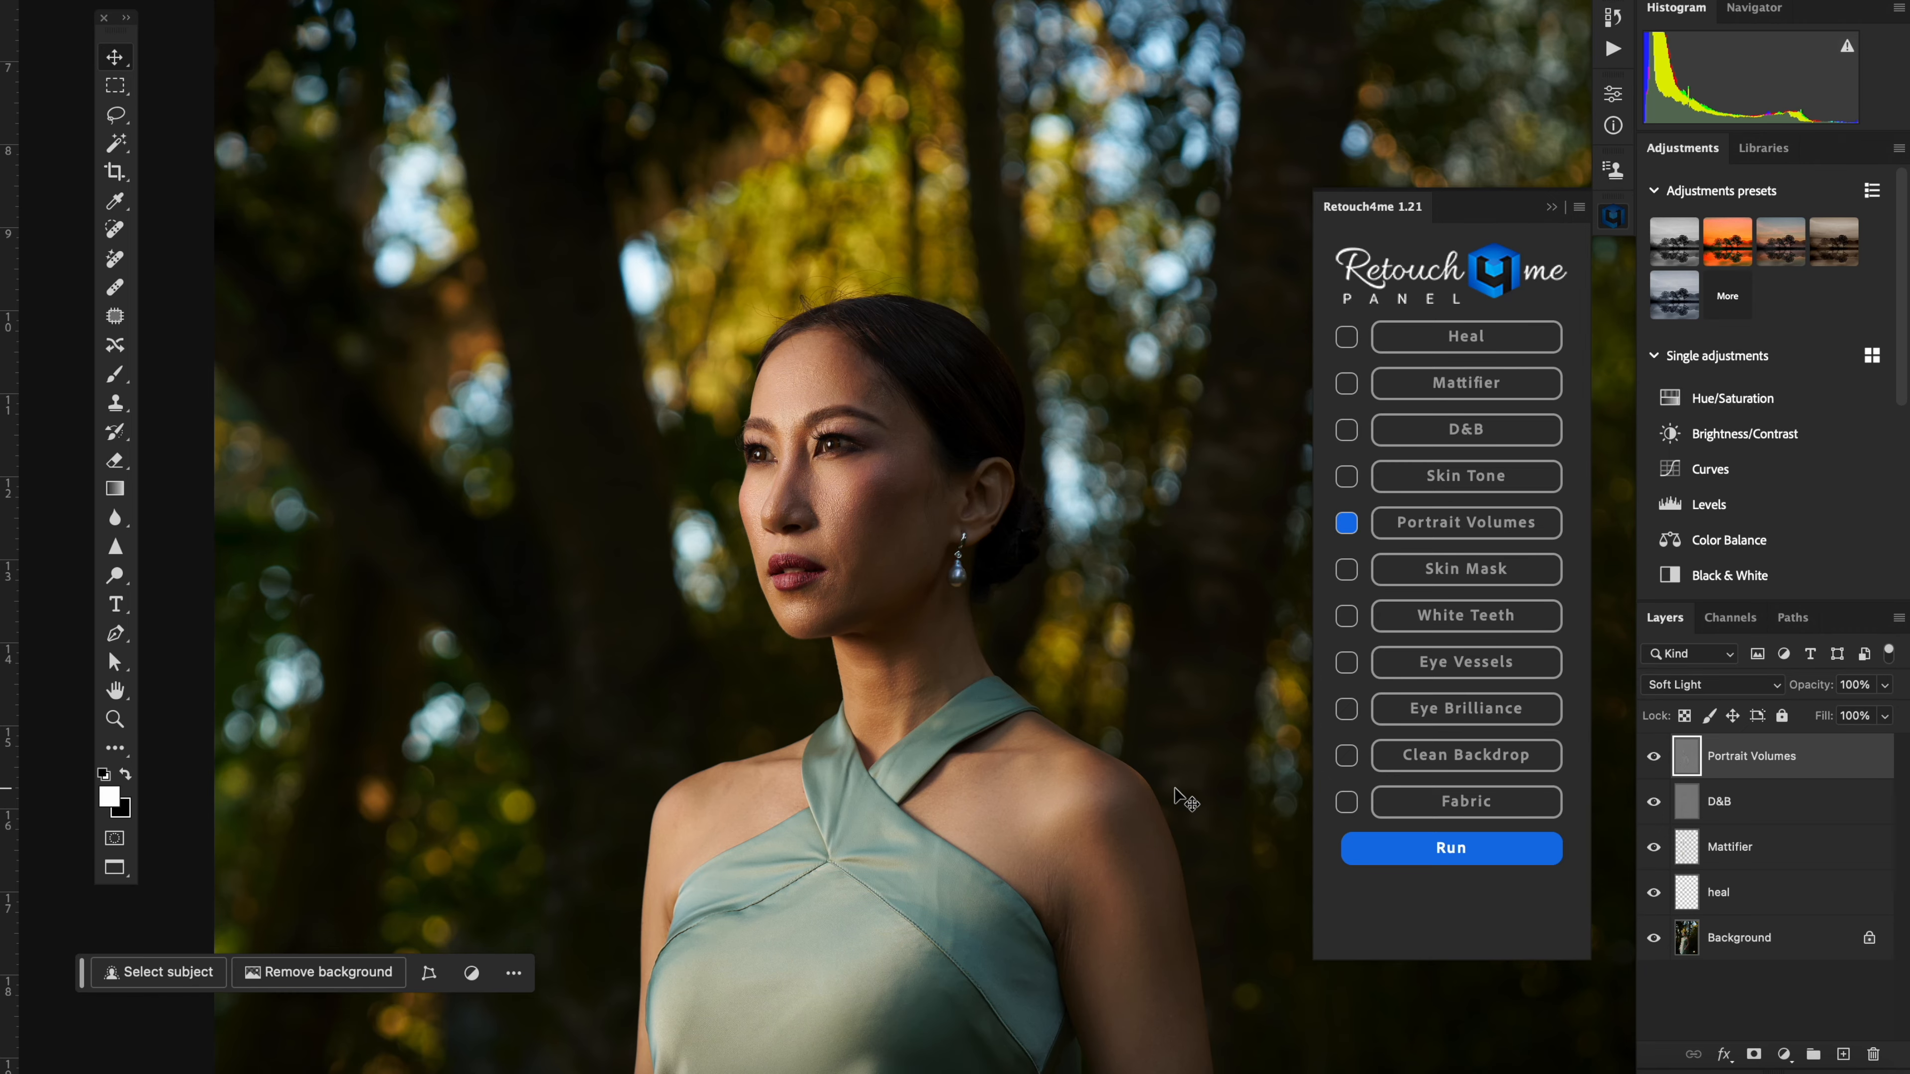
key(super+plus)
key(super+plus)
drag(558, 498, 803, 496)
click(1653, 756)
click(1653, 756)
click(1653, 756)
click(1653, 756)
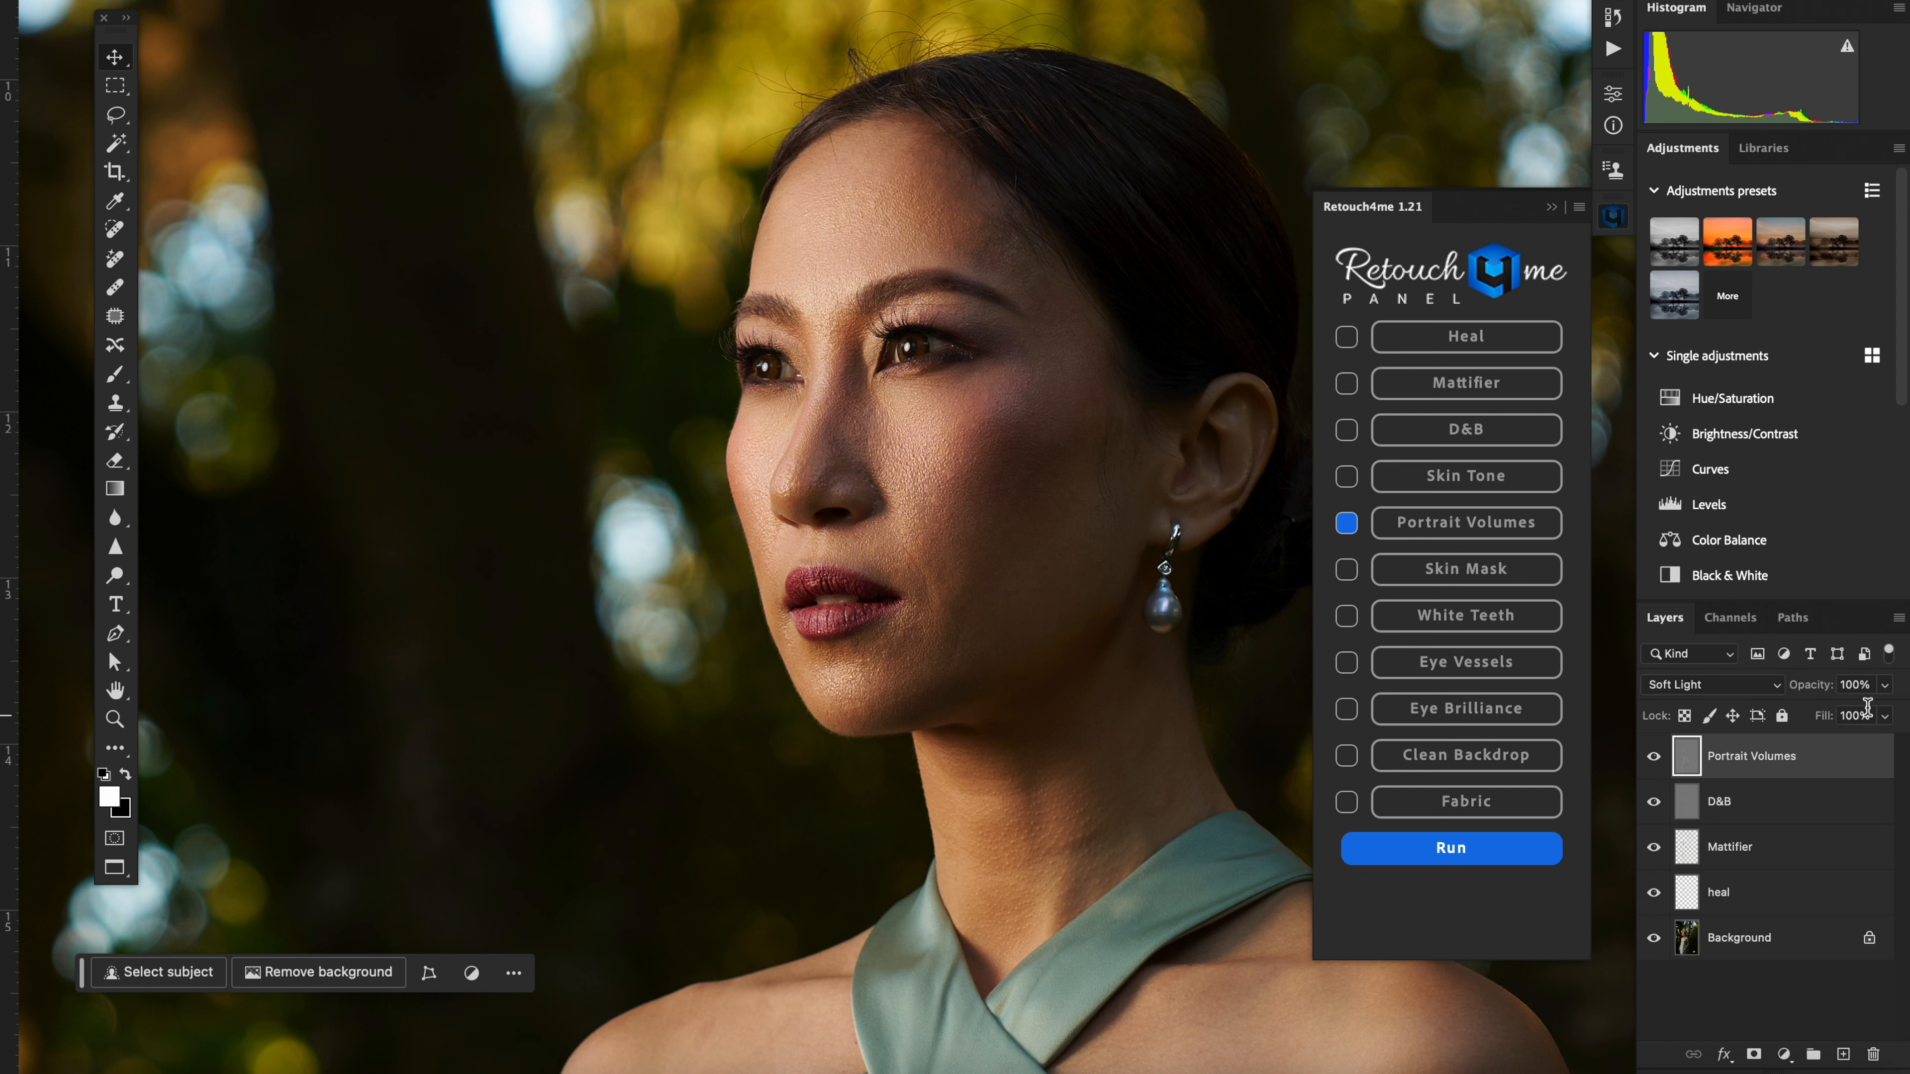
Step: Lower the Portrait Volumes layer's opacity to 40%
click(1885, 684)
drag(1872, 708, 1823, 713)
click(1659, 760)
Step: Add a black mask to the Portrait Volumes layer and paint white with a soft Brush over the shadowed cheek
alt+click(1754, 1054)
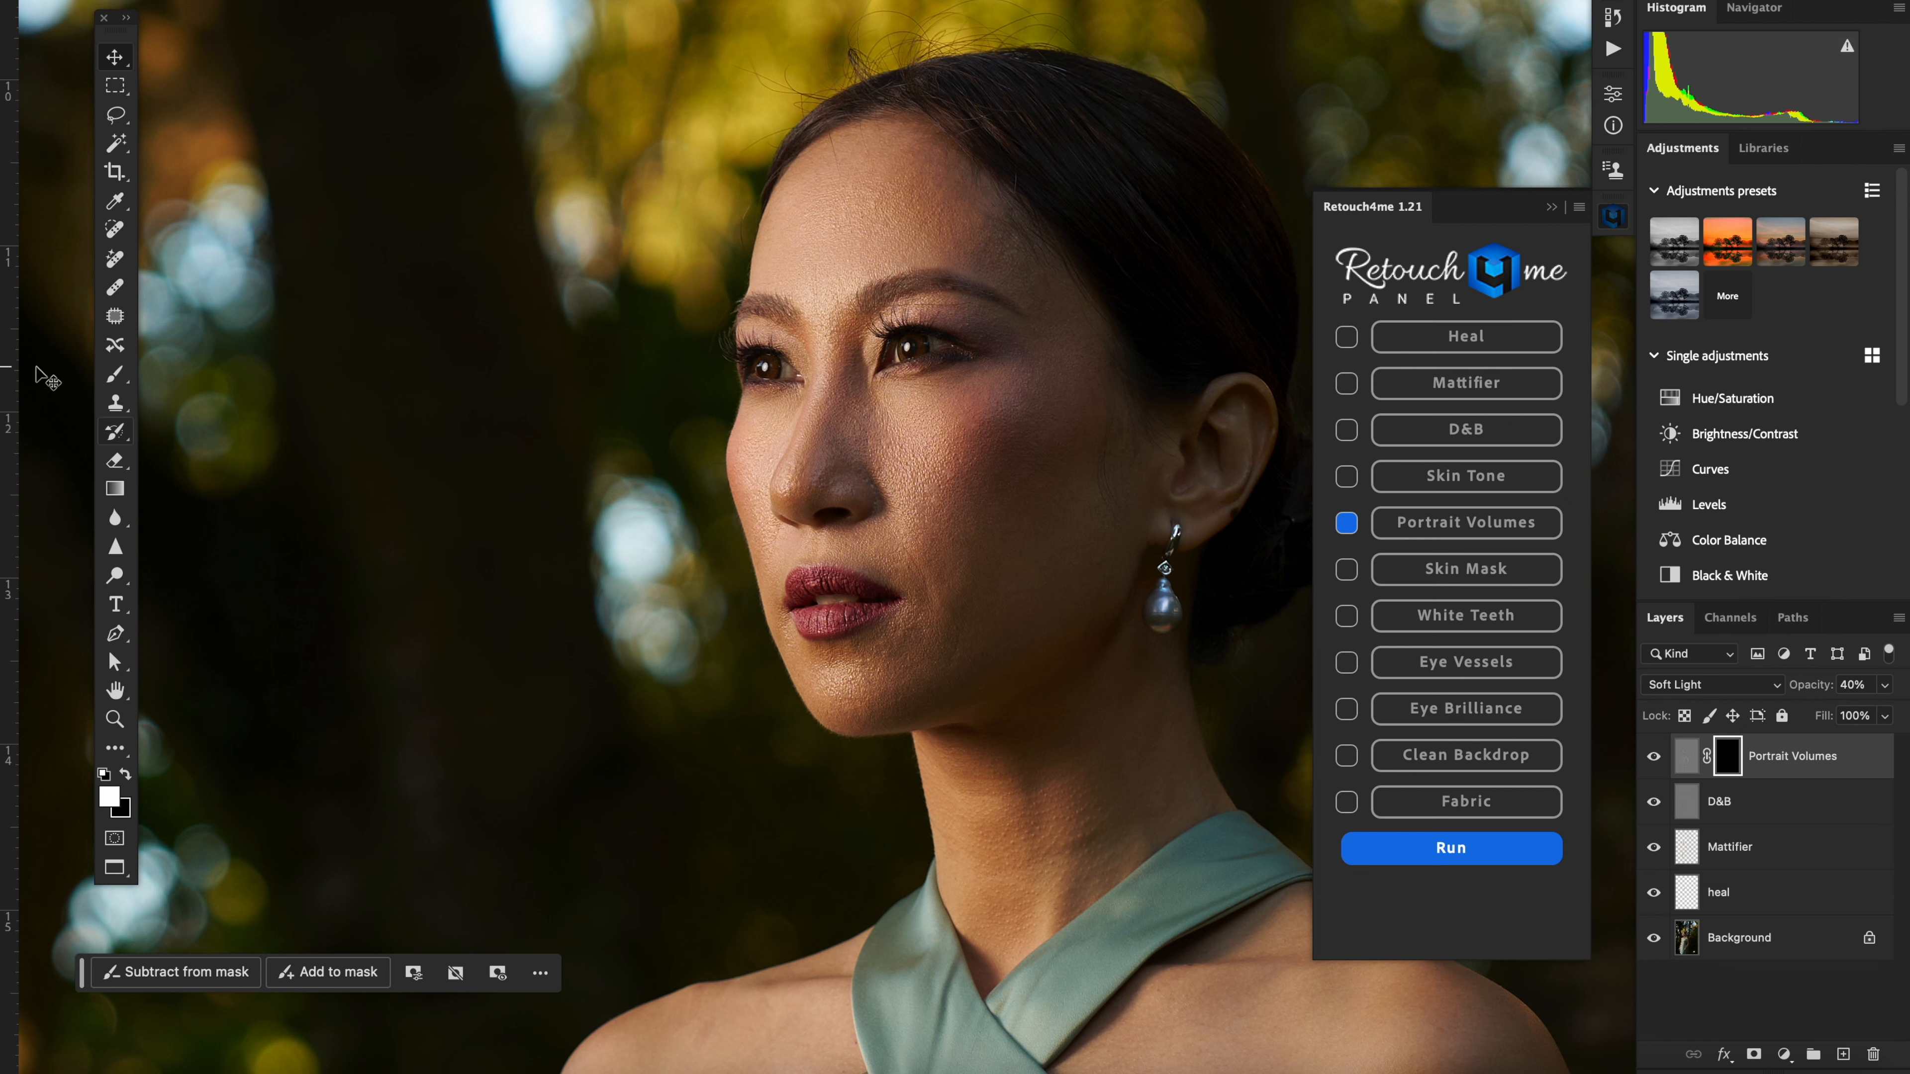
click(116, 376)
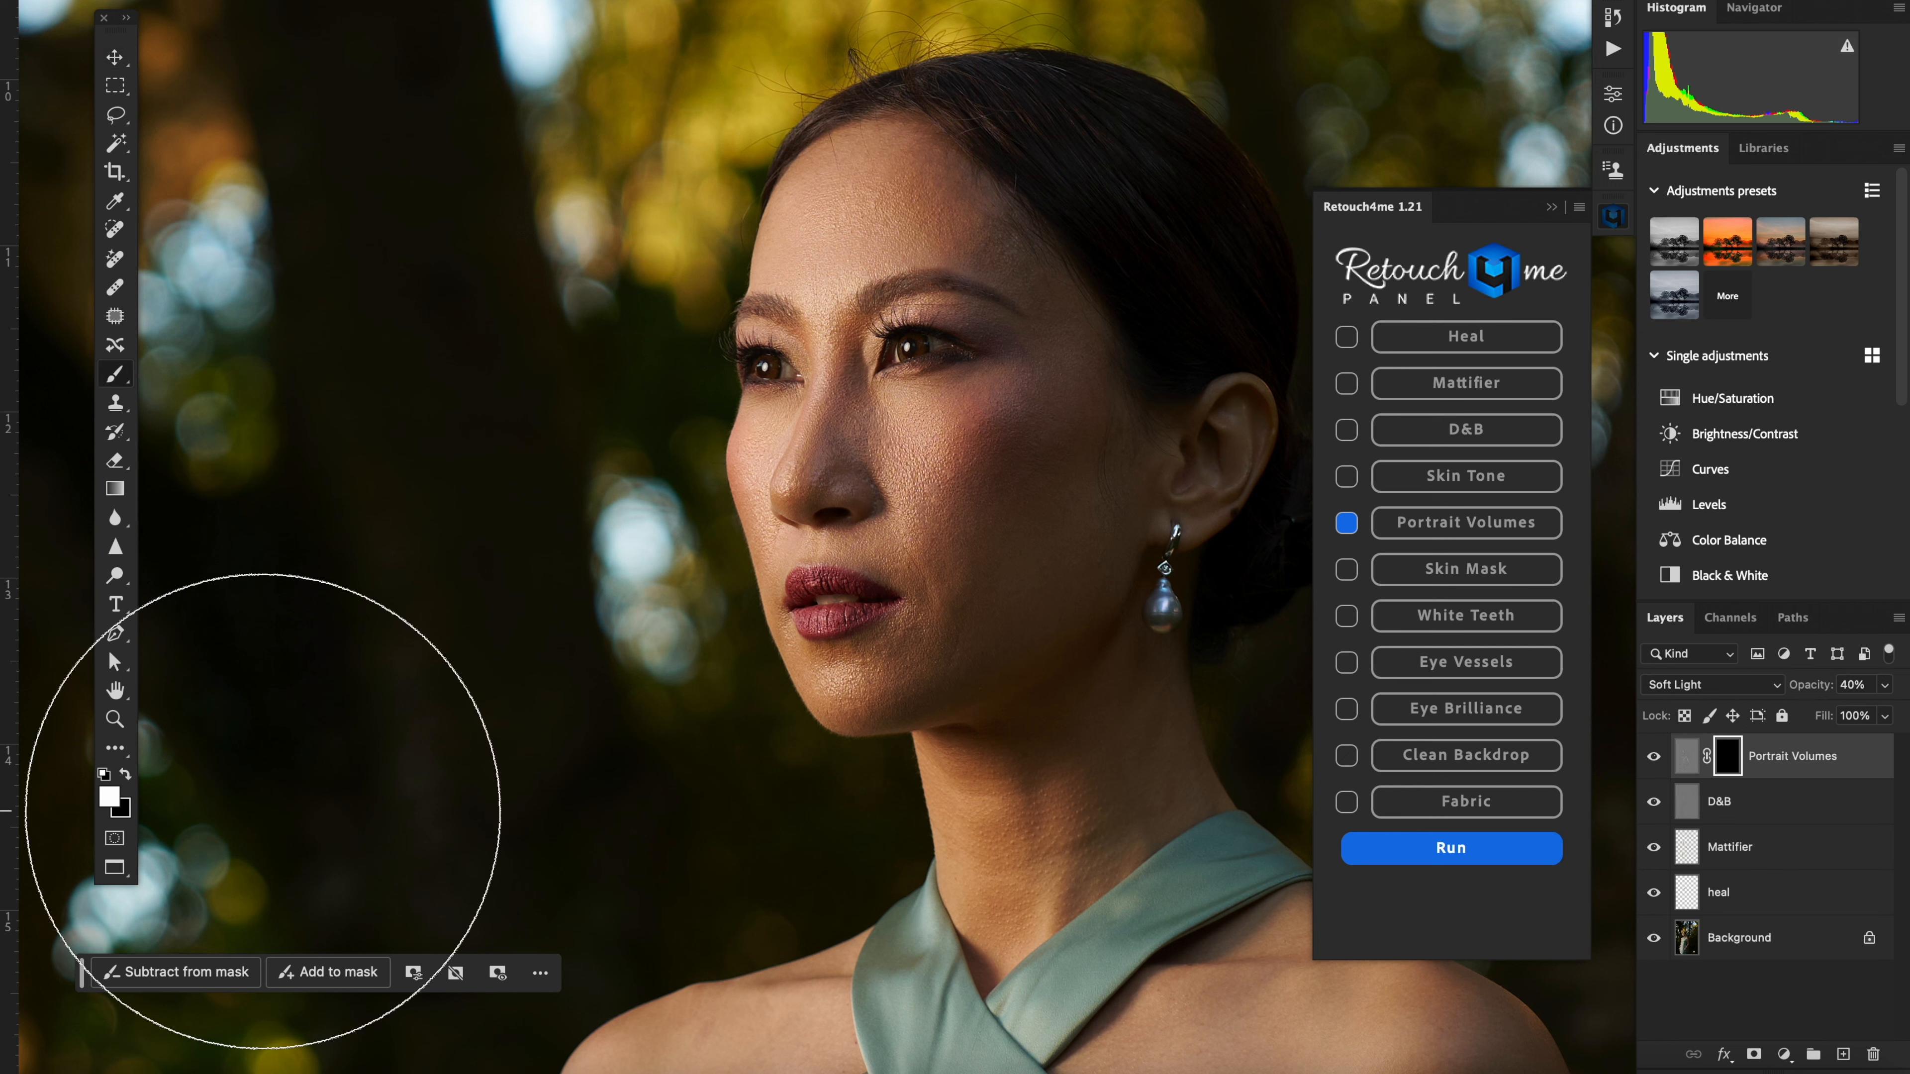
key(bracketleft)
key(bracketleft)
key(bracketleft)
key(bracketleft)
key(bracketleft)
key(bracketleft)
key(bracketleft)
mouse_move(1052, 528)
mouse_down()
mouse_move(994, 600)
mouse_move(1032, 458)
mouse_move(1002, 594)
mouse_up()
key(bracketleft)
key(bracketleft)
key(bracketleft)
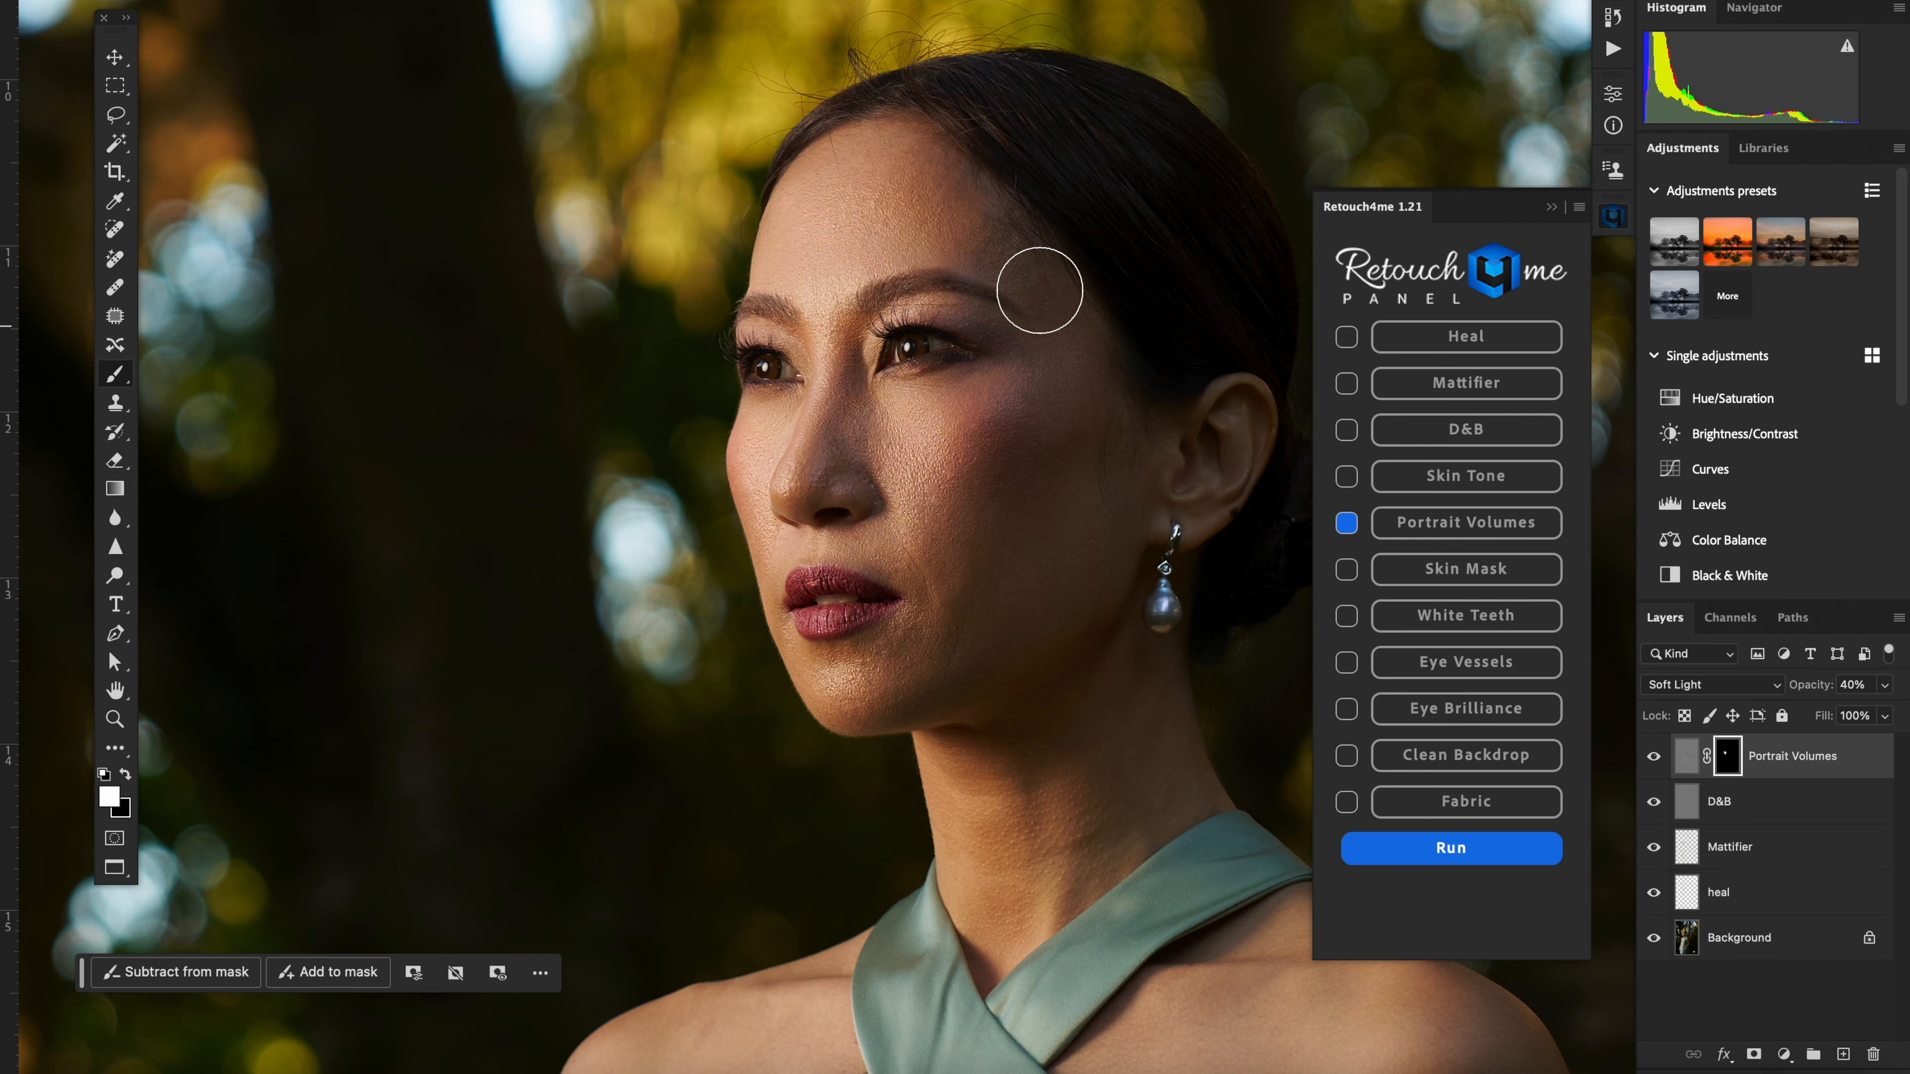
scroll(945, 511, down, 1)
scroll(944, 512, down, 1)
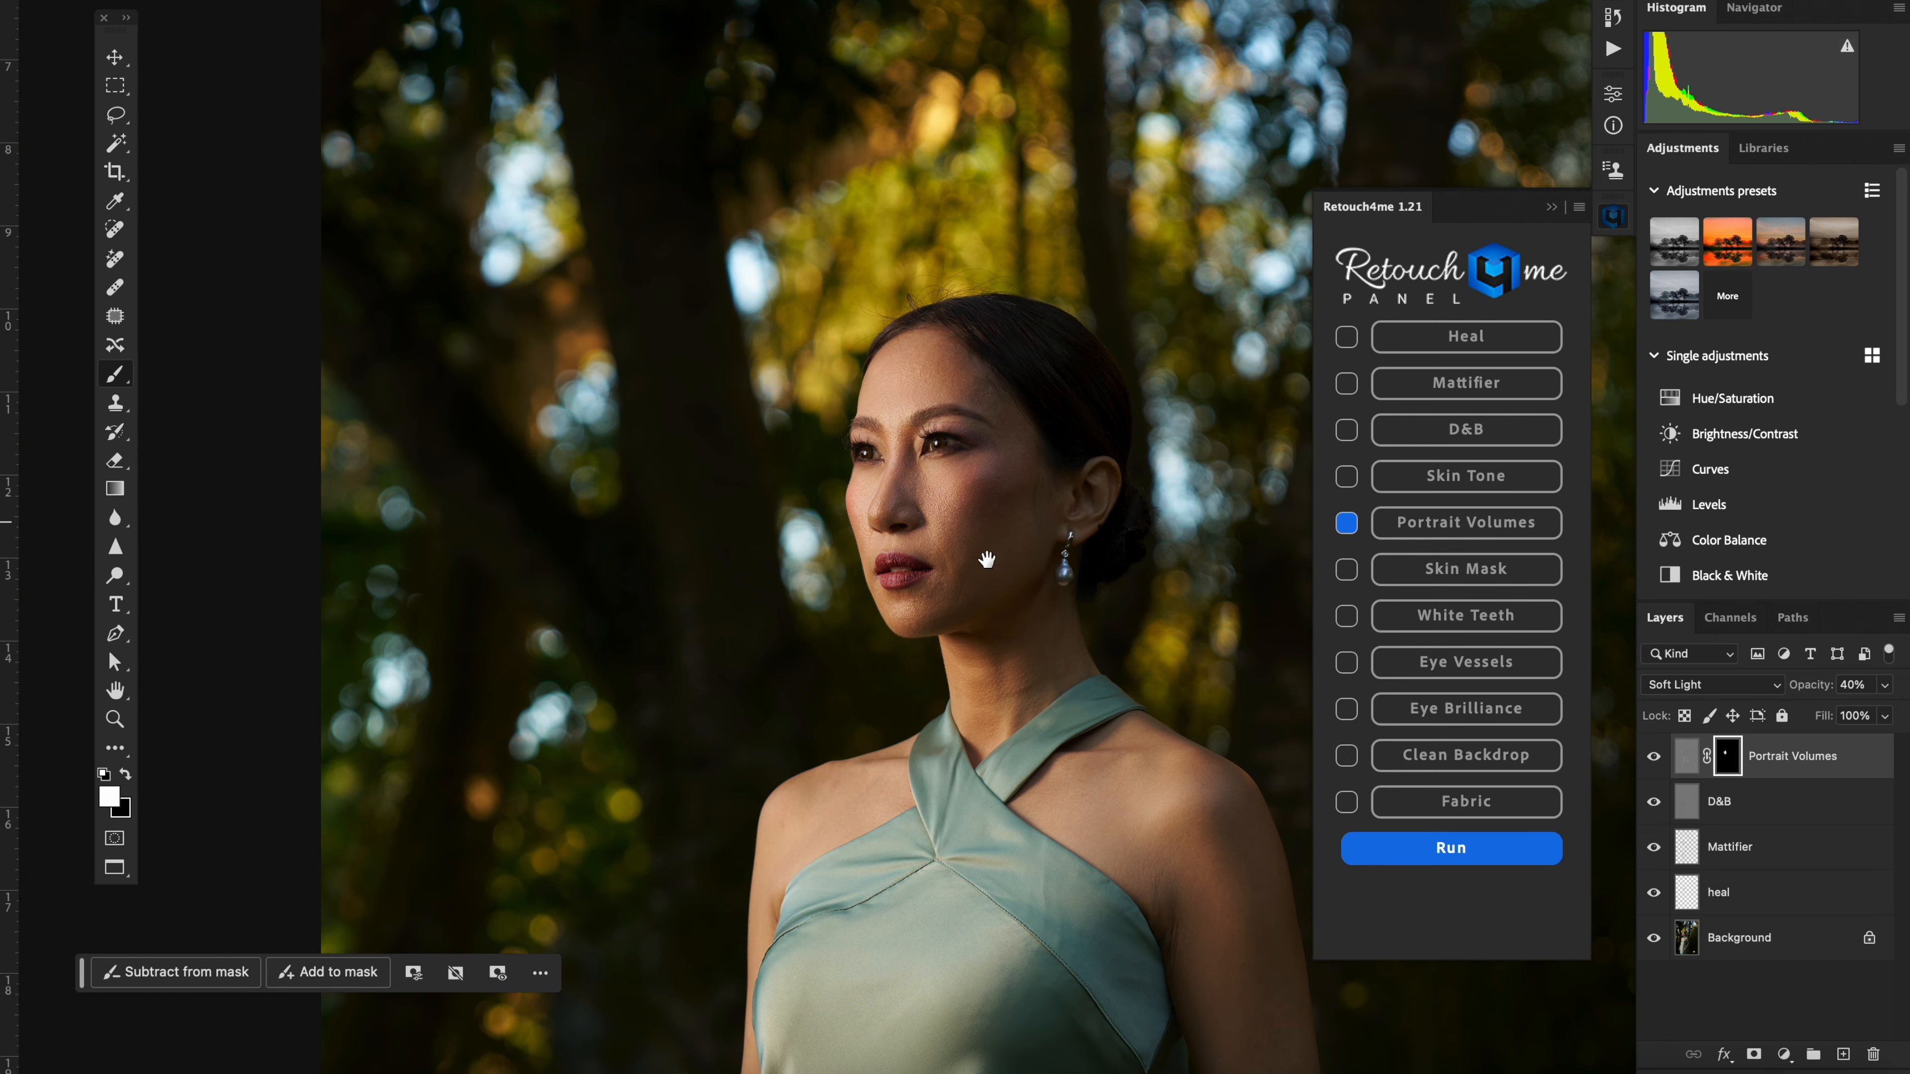
scroll(902, 548, down, 1)
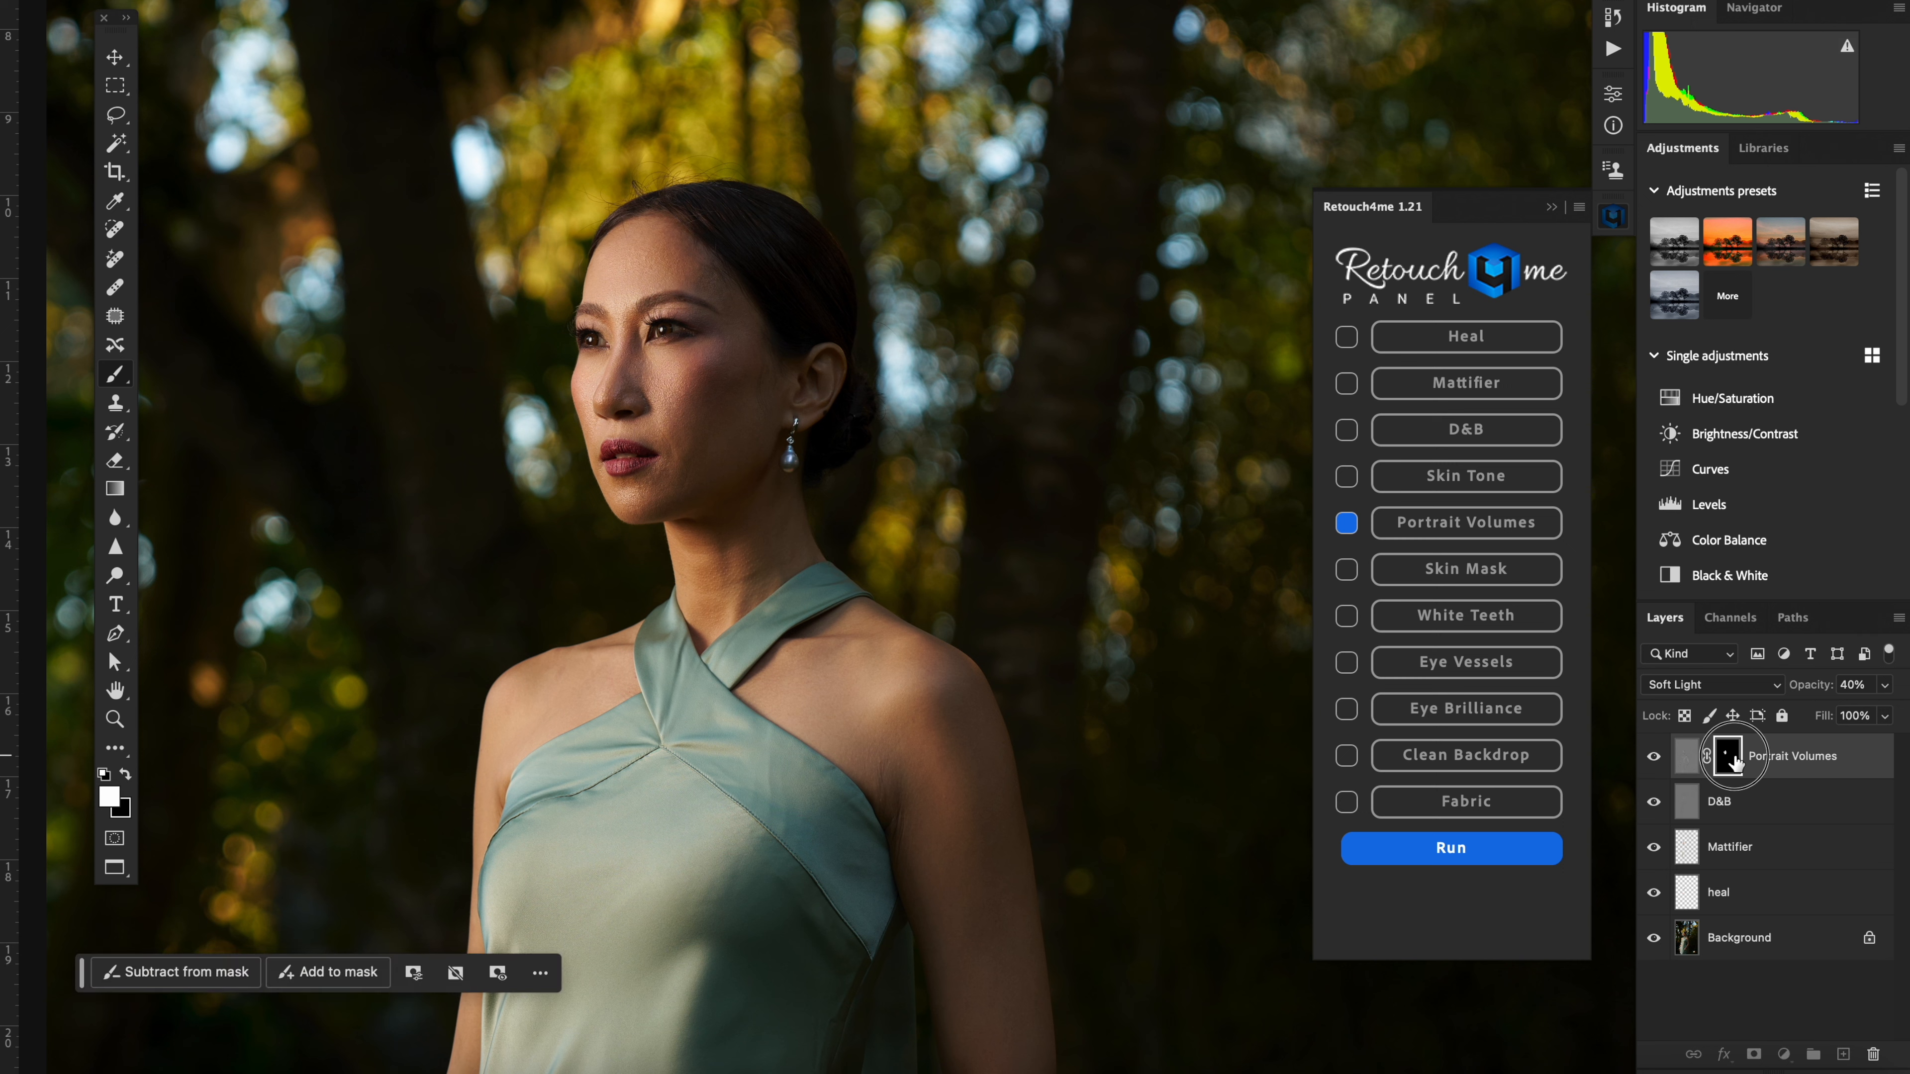
Step: Fill the Portrait Volumes mask with white and compare the portrait with the layer hidden and shown
key(x)
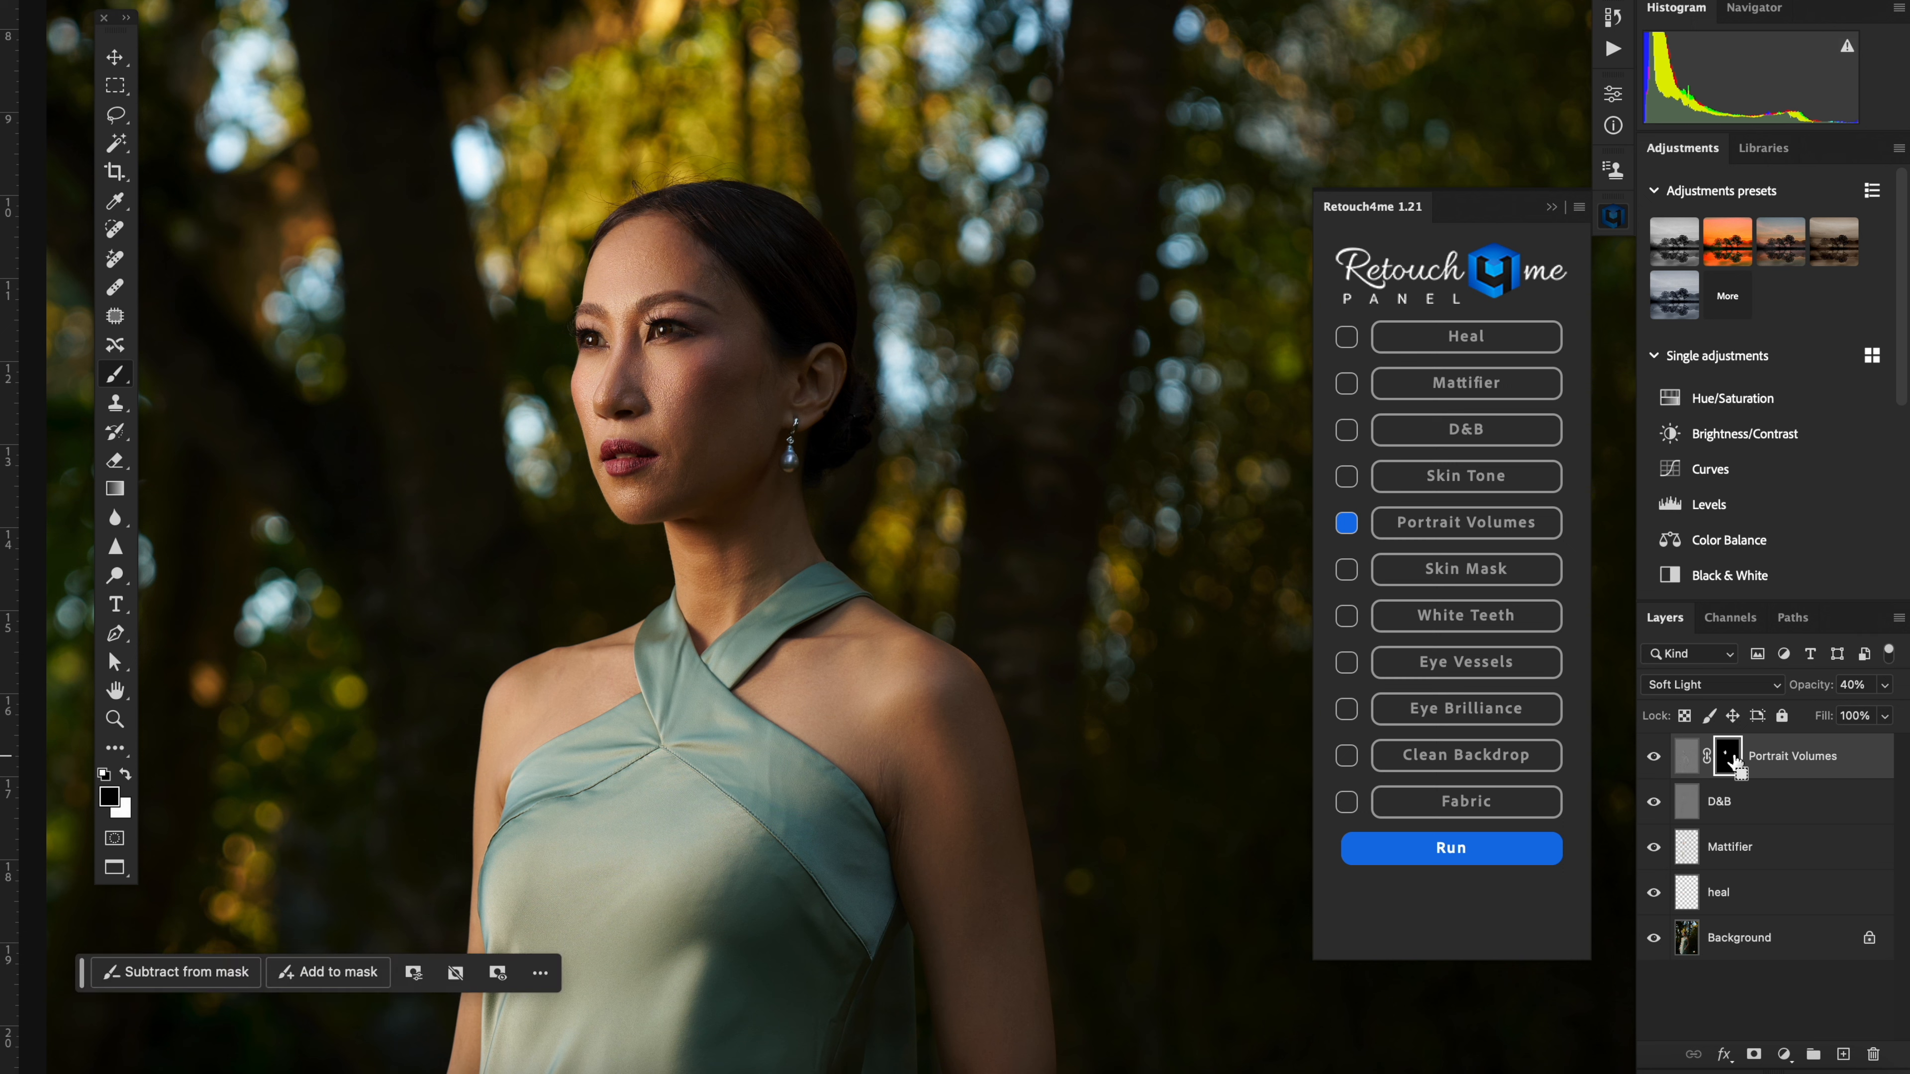
key(super+BackSpace)
click(1654, 758)
click(1654, 758)
click(1654, 759)
click(1654, 758)
click(1654, 759)
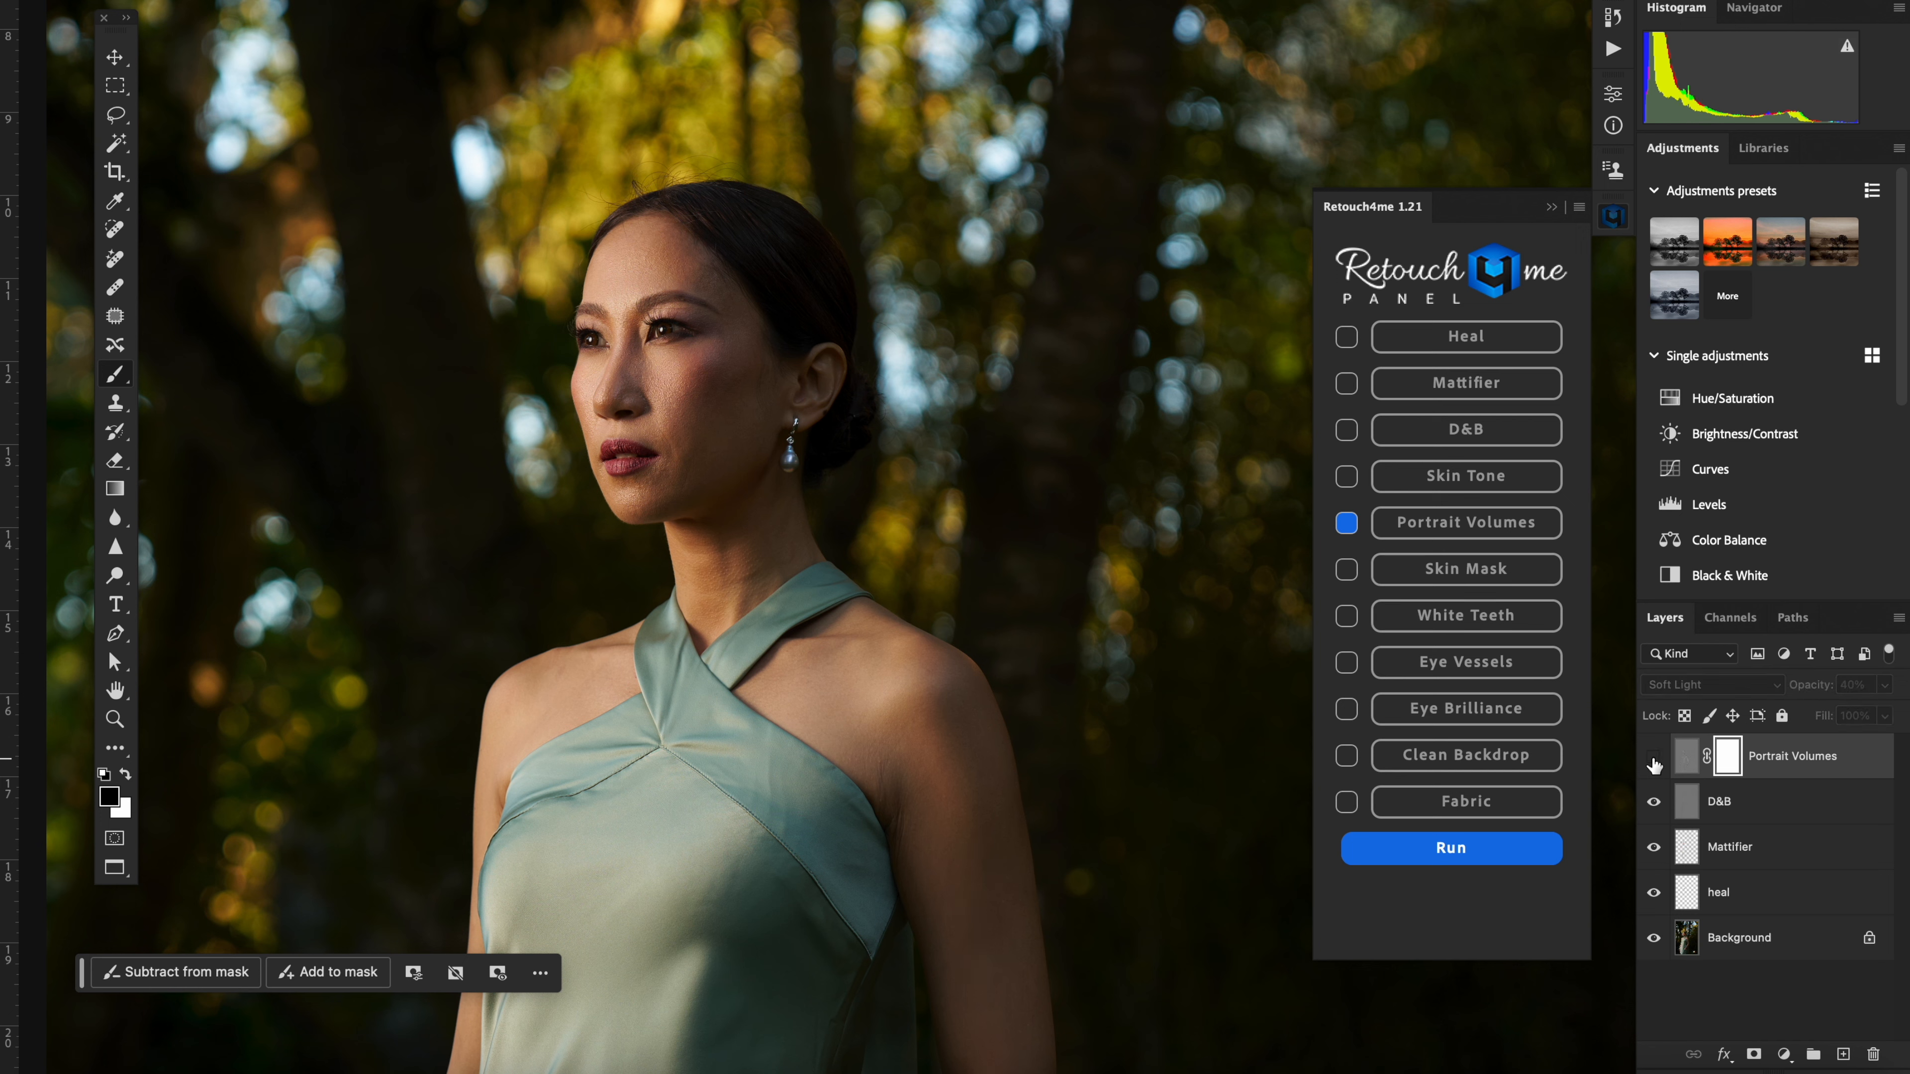
click(1654, 758)
click(1654, 759)
click(1654, 758)
Step: Return the Portrait Volumes mask to black with only the painted facial areas revealed
key(super+comma)
key(super+comma)
key(super+comma)
key(super+comma)
key(super+comma)
key(super+comma)
key(super+comma)
key(super+comma)
key(super+i)
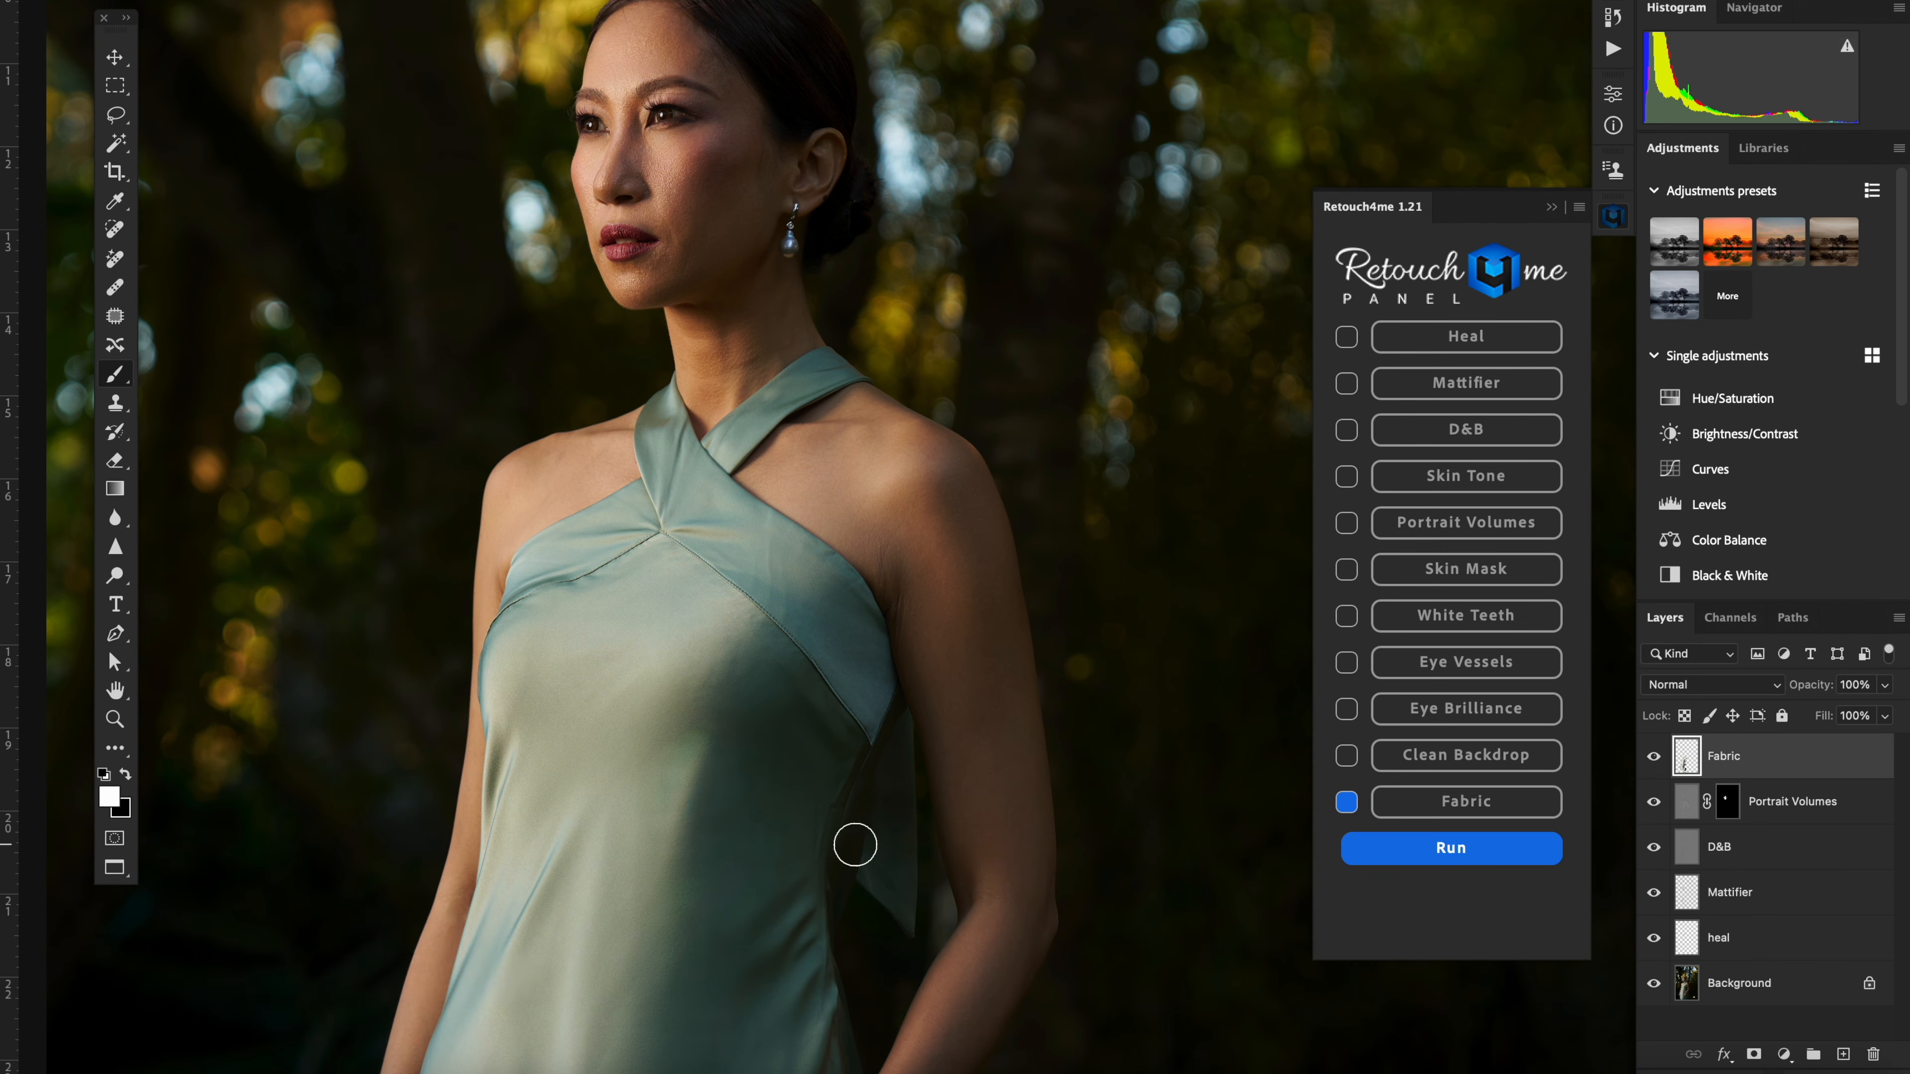
Step: Examine the whole dress and compare its wrinkles with the Fabric layer hidden and shown
key(super+minus)
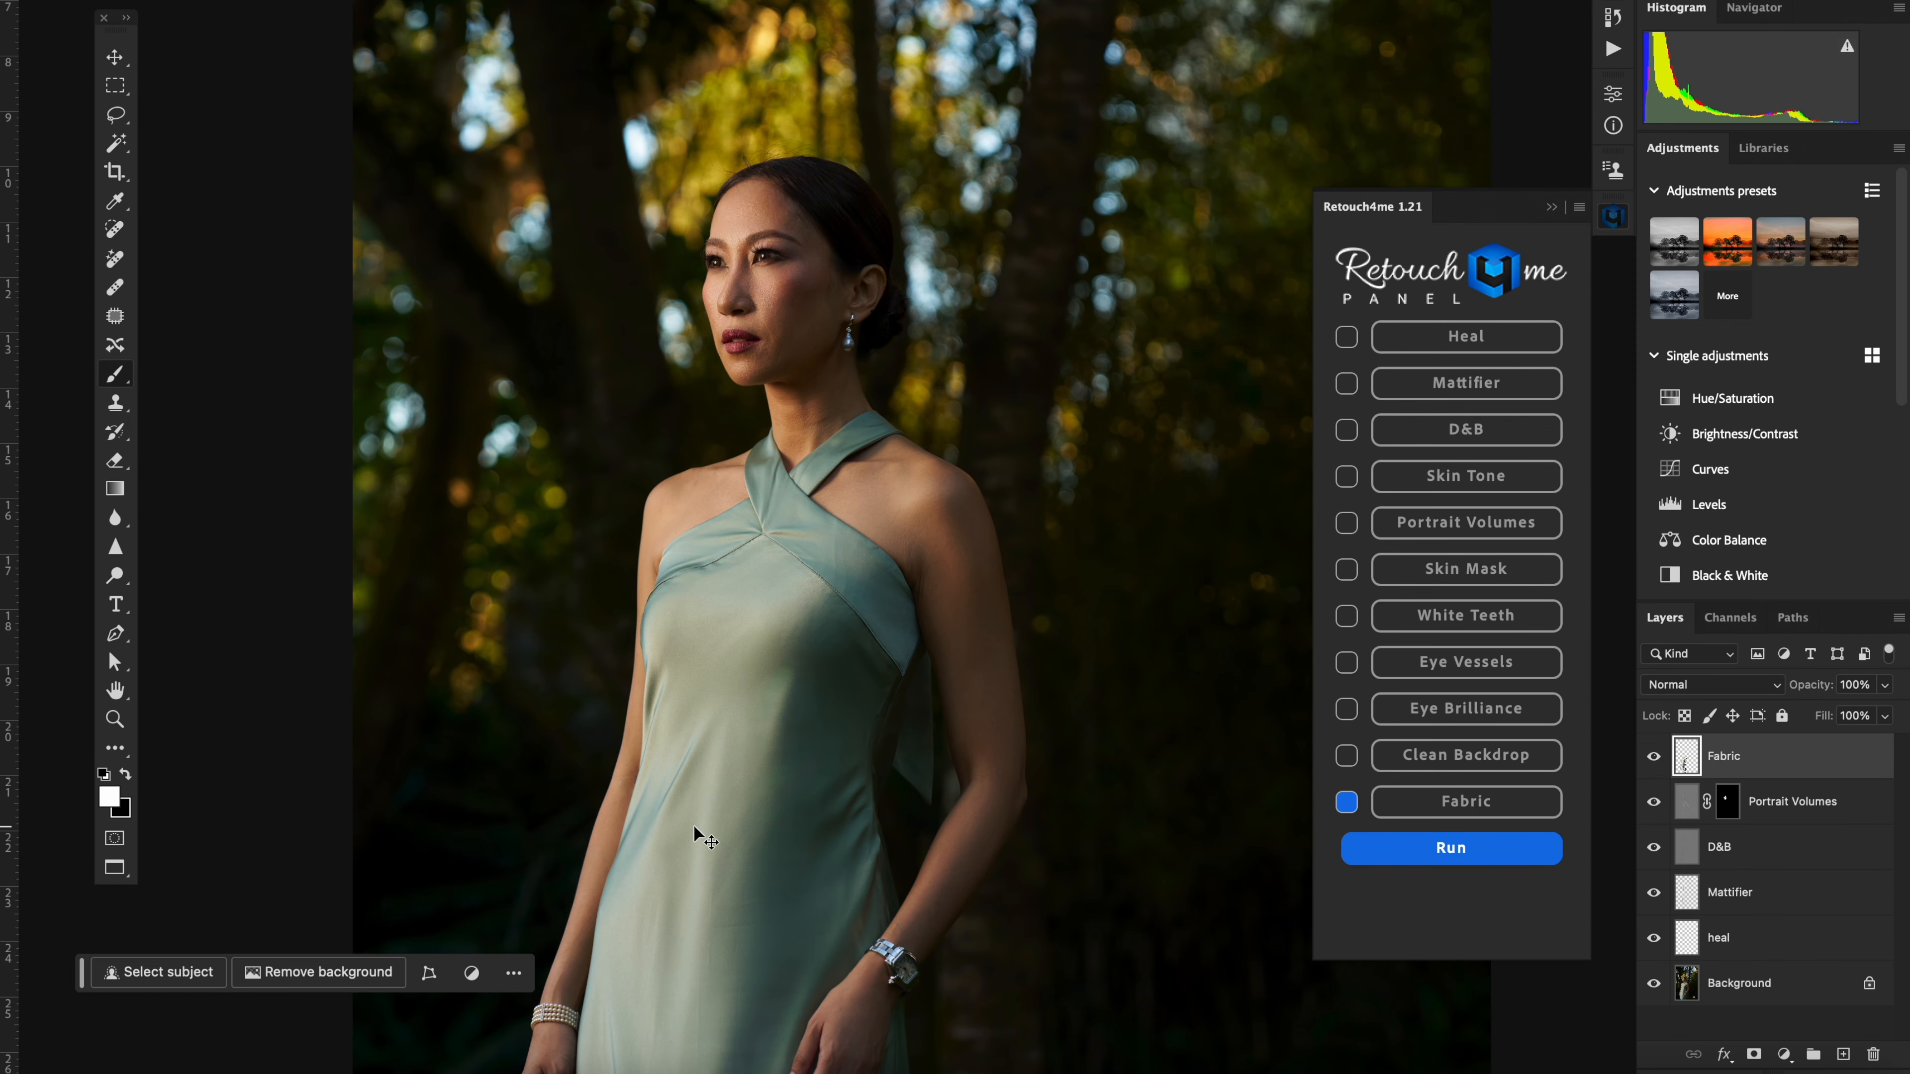
drag(728, 798, 783, 593)
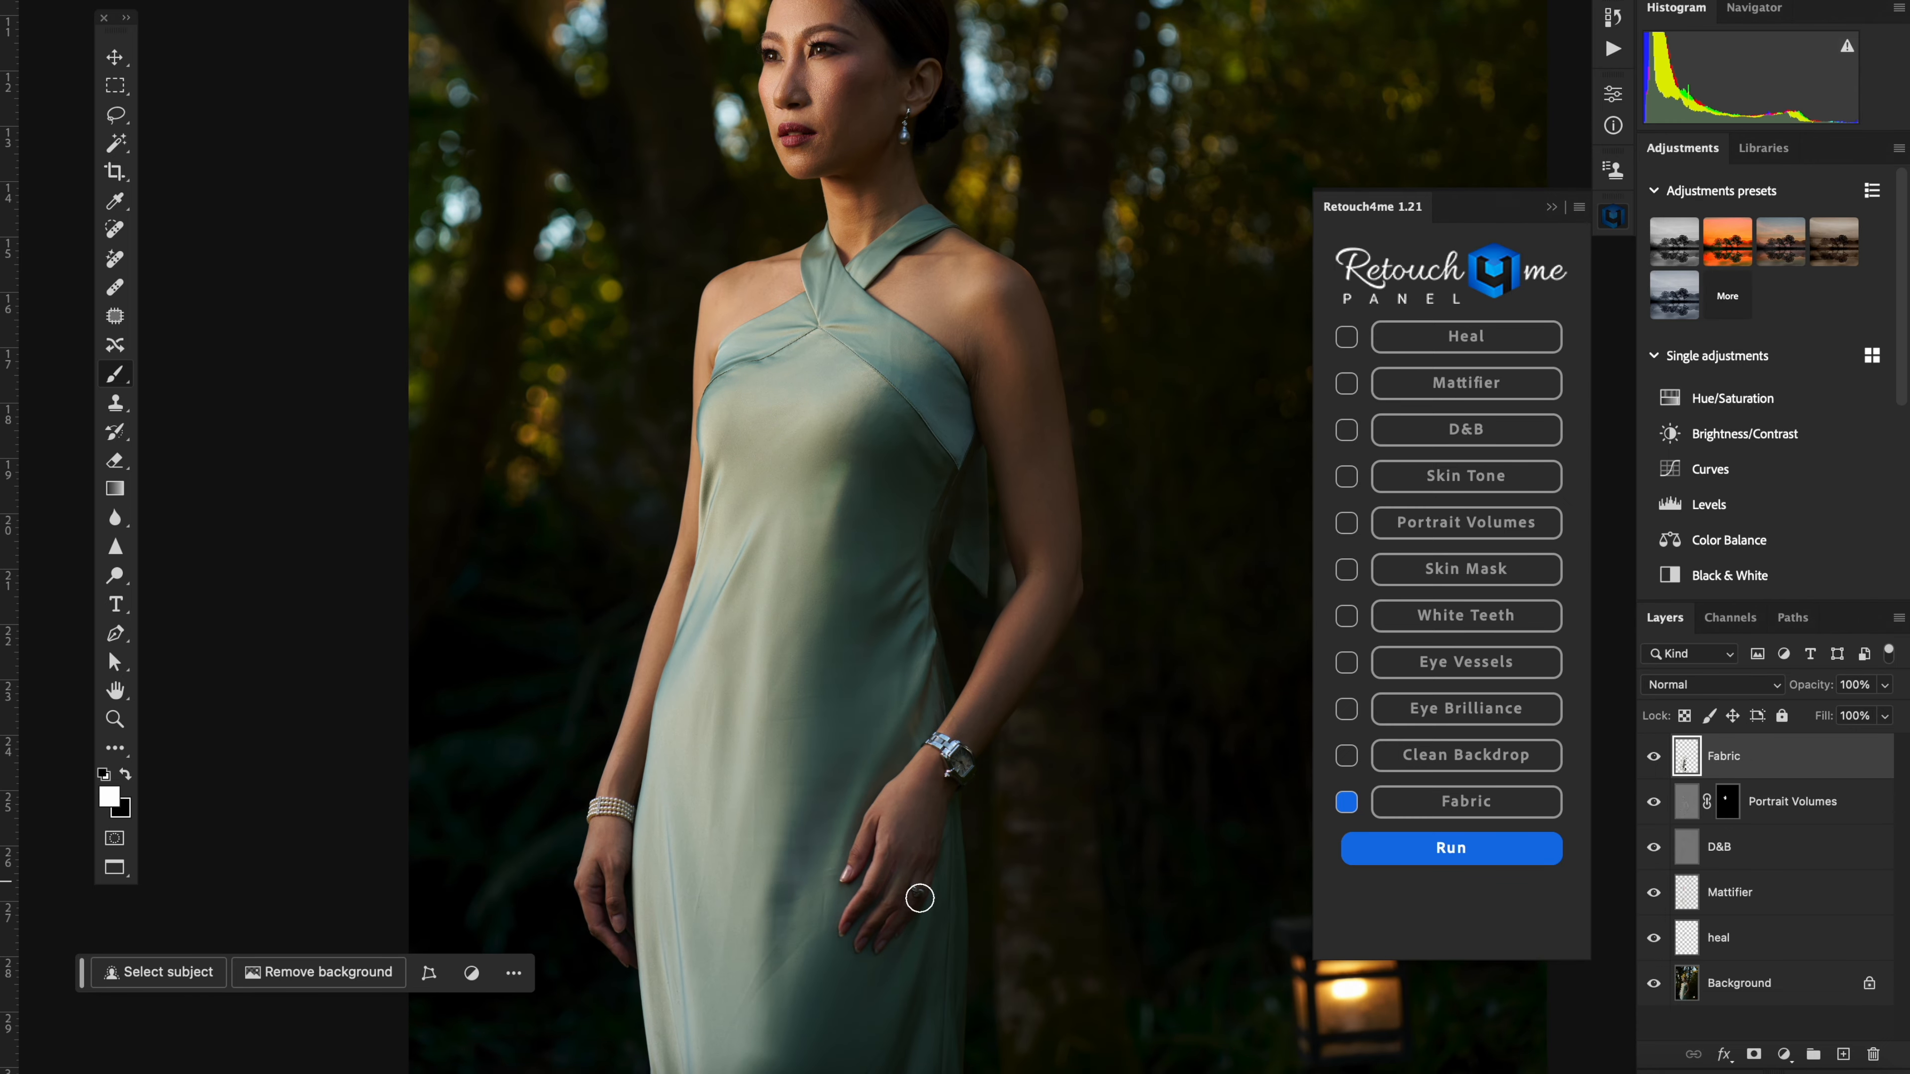
click(1656, 756)
click(1658, 756)
click(1658, 756)
click(1658, 755)
click(1658, 756)
click(1658, 756)
Step: Add a white mask to the Fabric layer and paint black over the hand with the ring and watch
click(1754, 1055)
key(x)
scroll(942, 1014, up, 3)
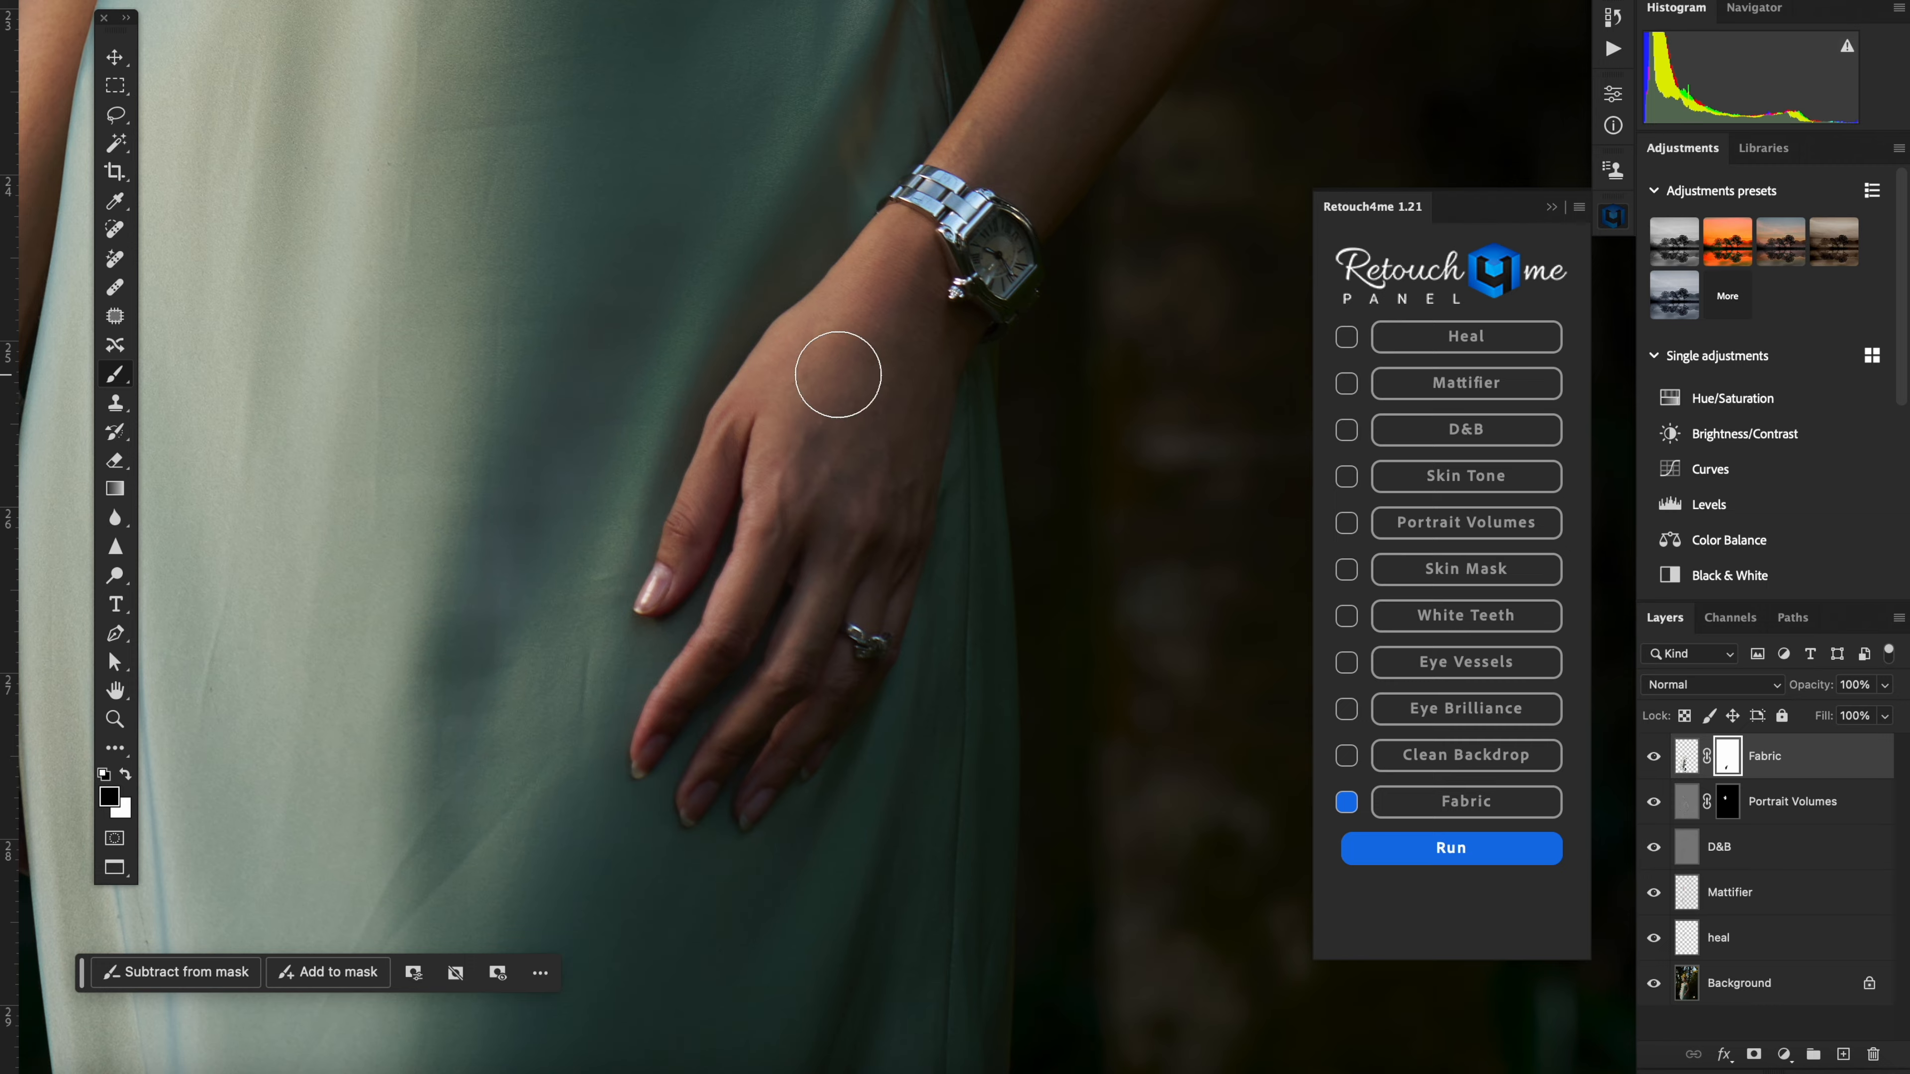
scroll(834, 375, down, 2)
scroll(837, 374, down, 3)
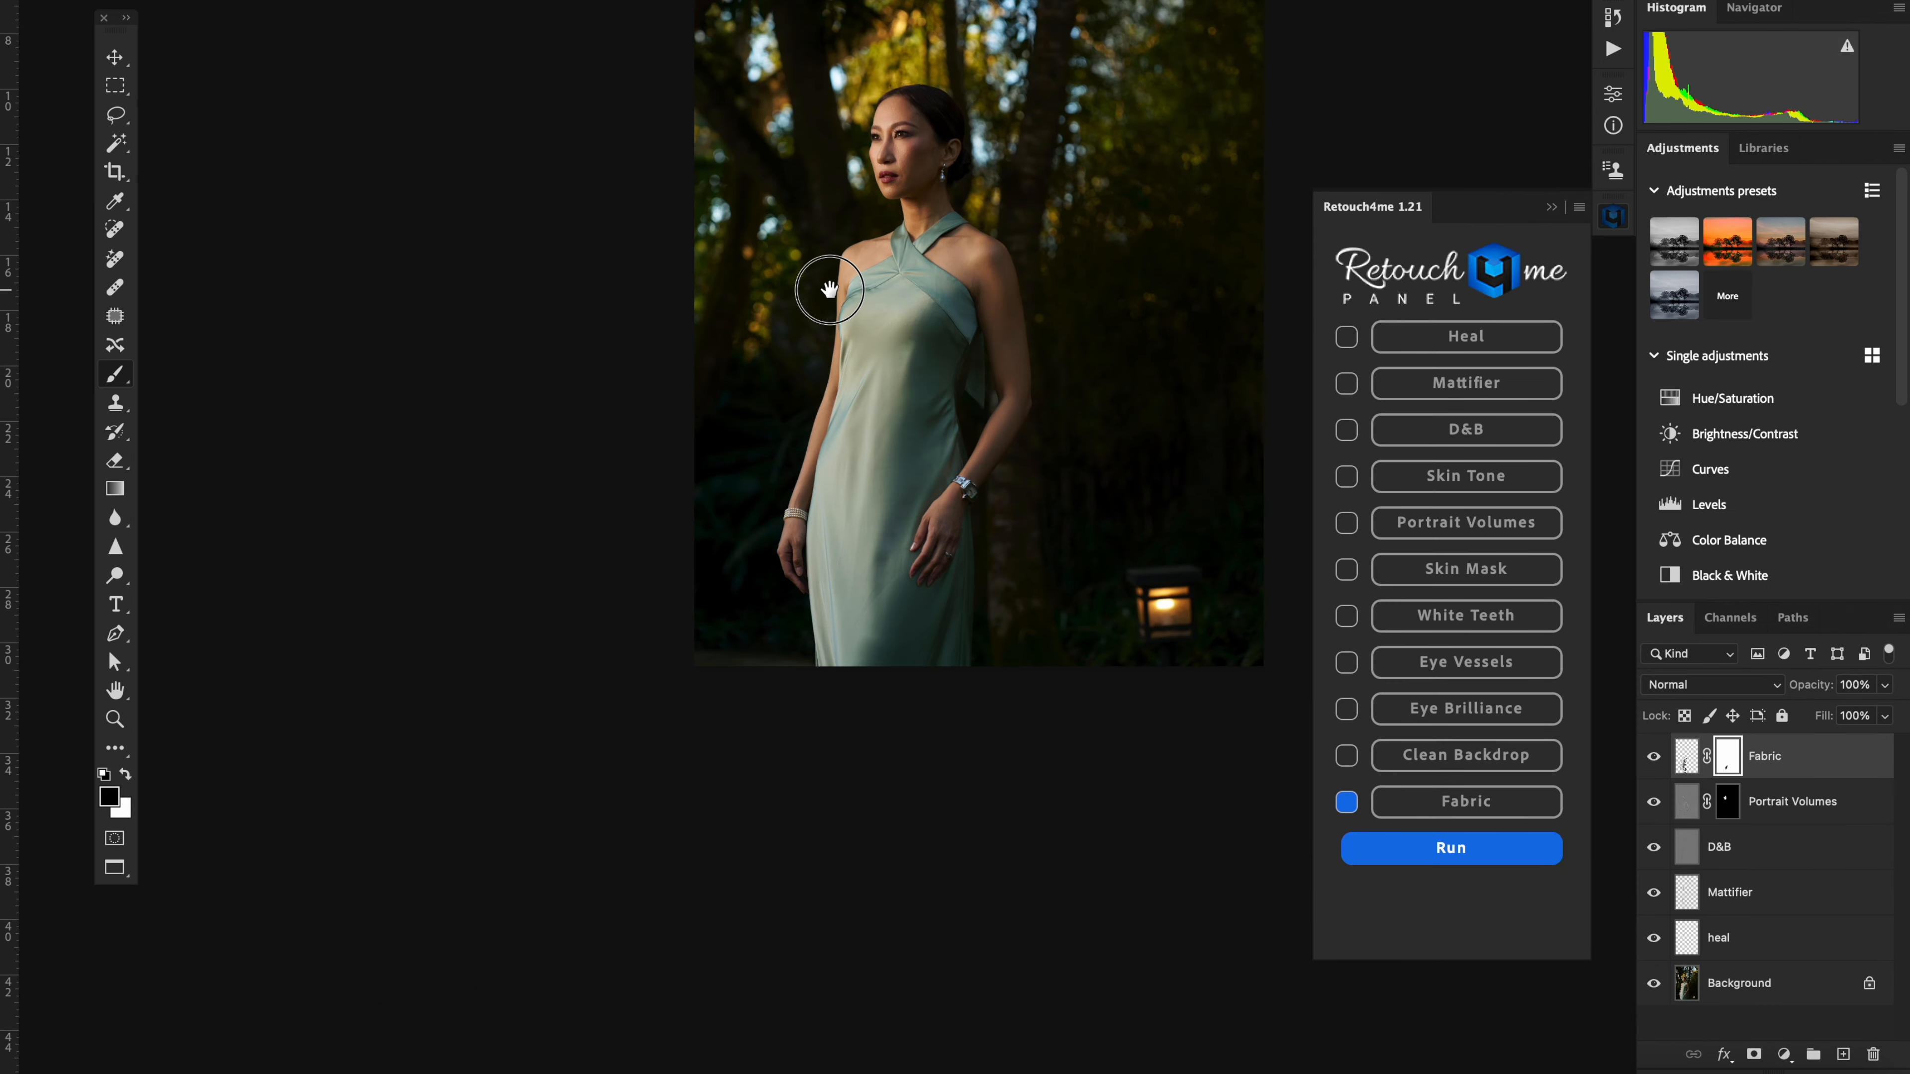
drag(822, 290, 740, 412)
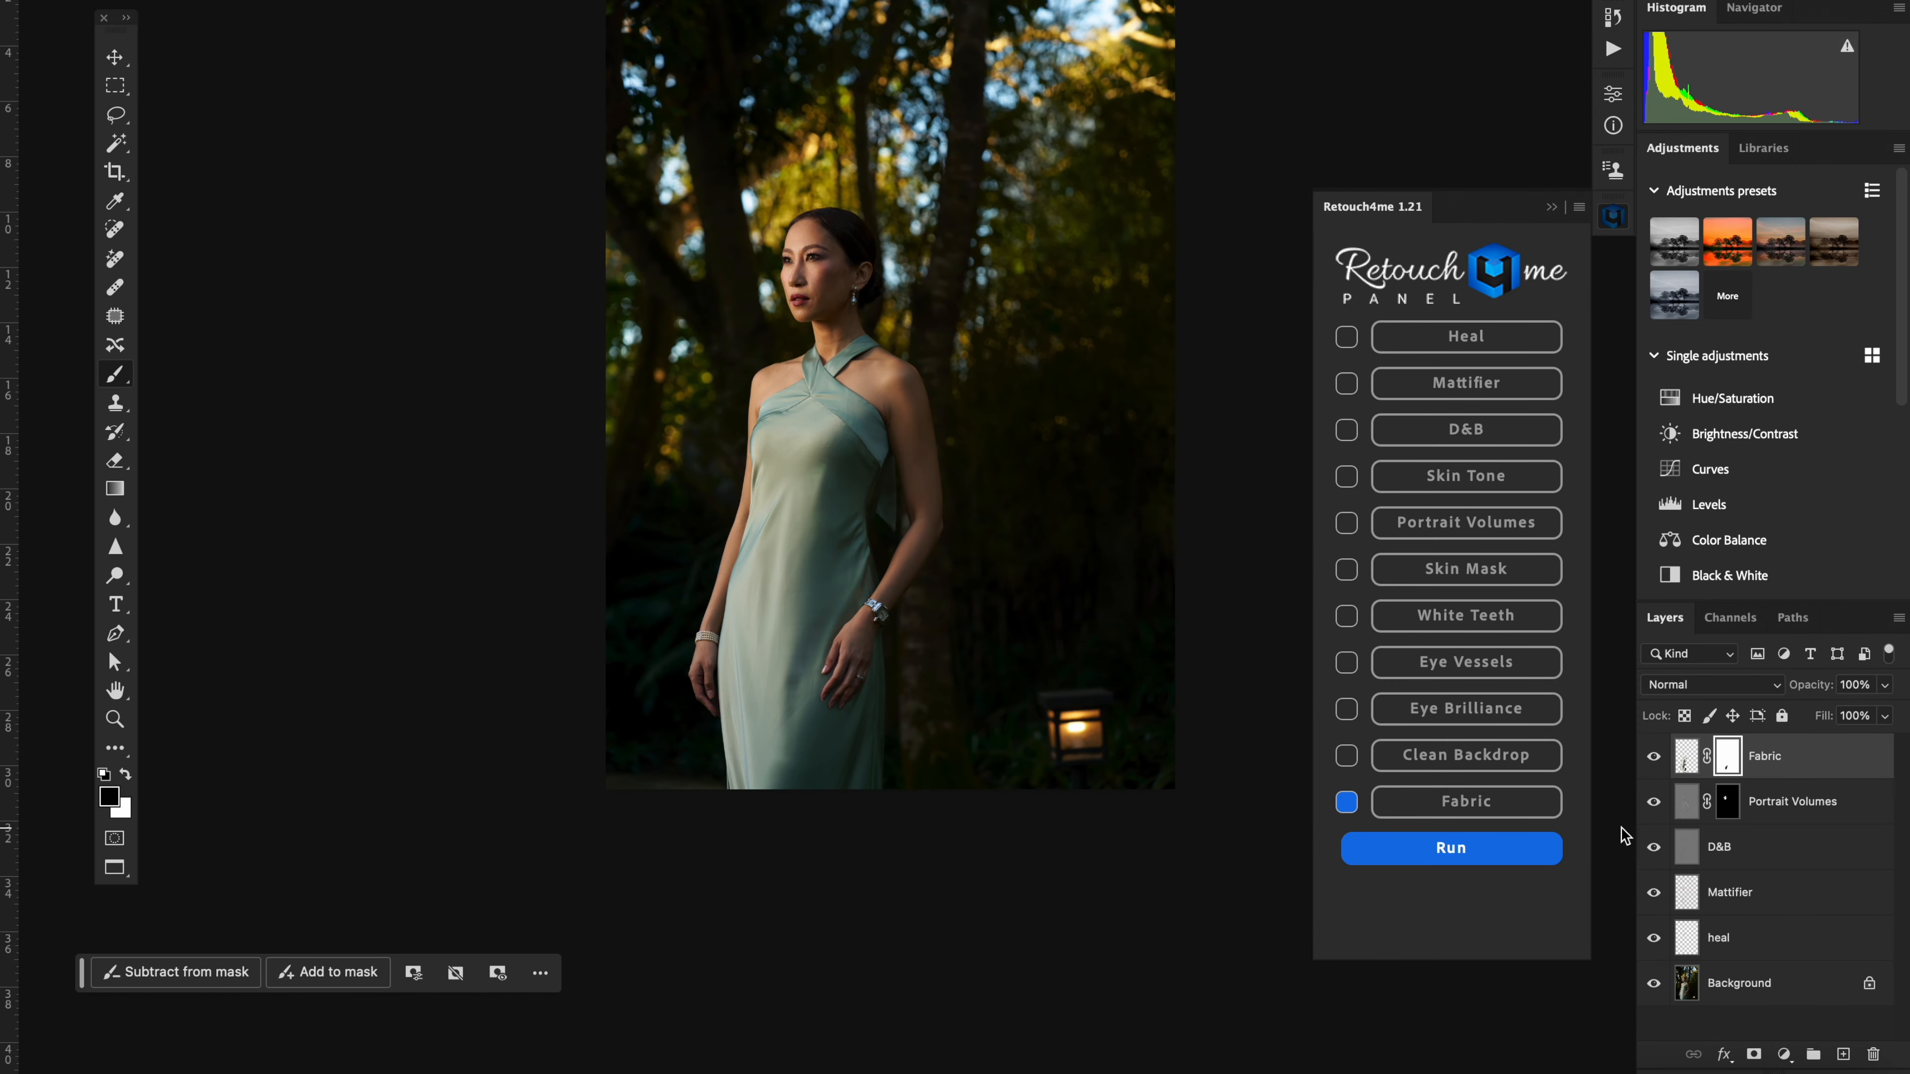